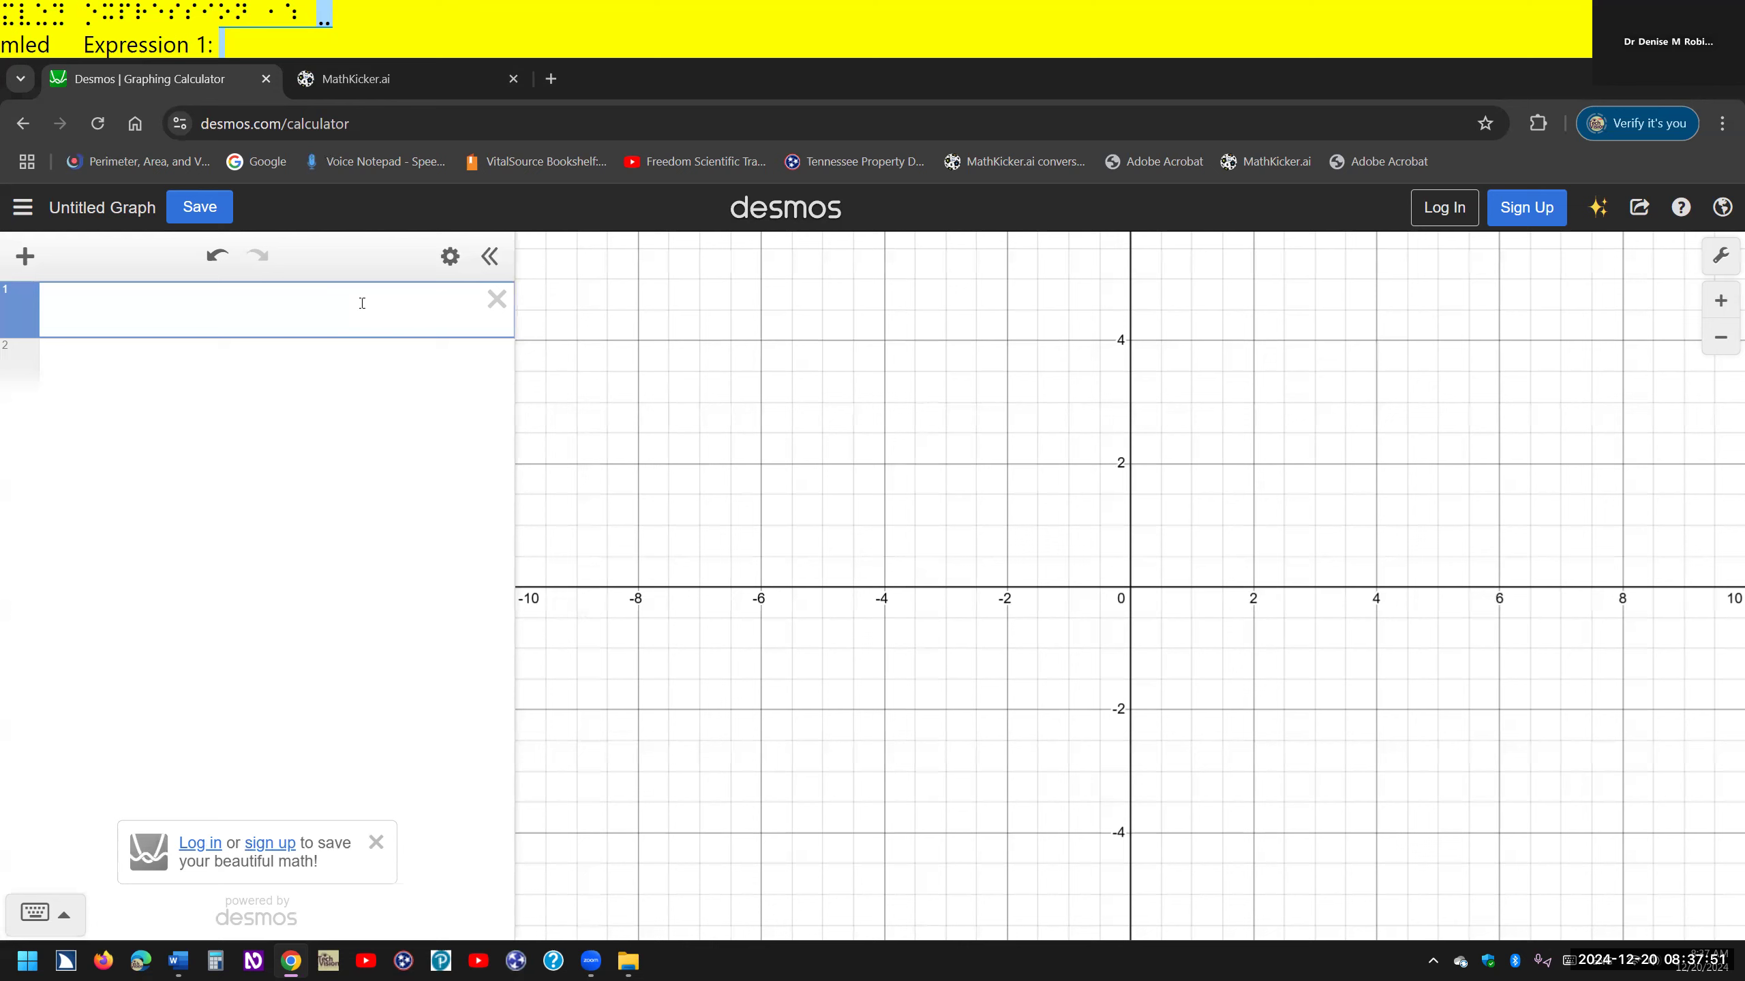
Graph the equation 2x=y as the first expression
text(2x=y)
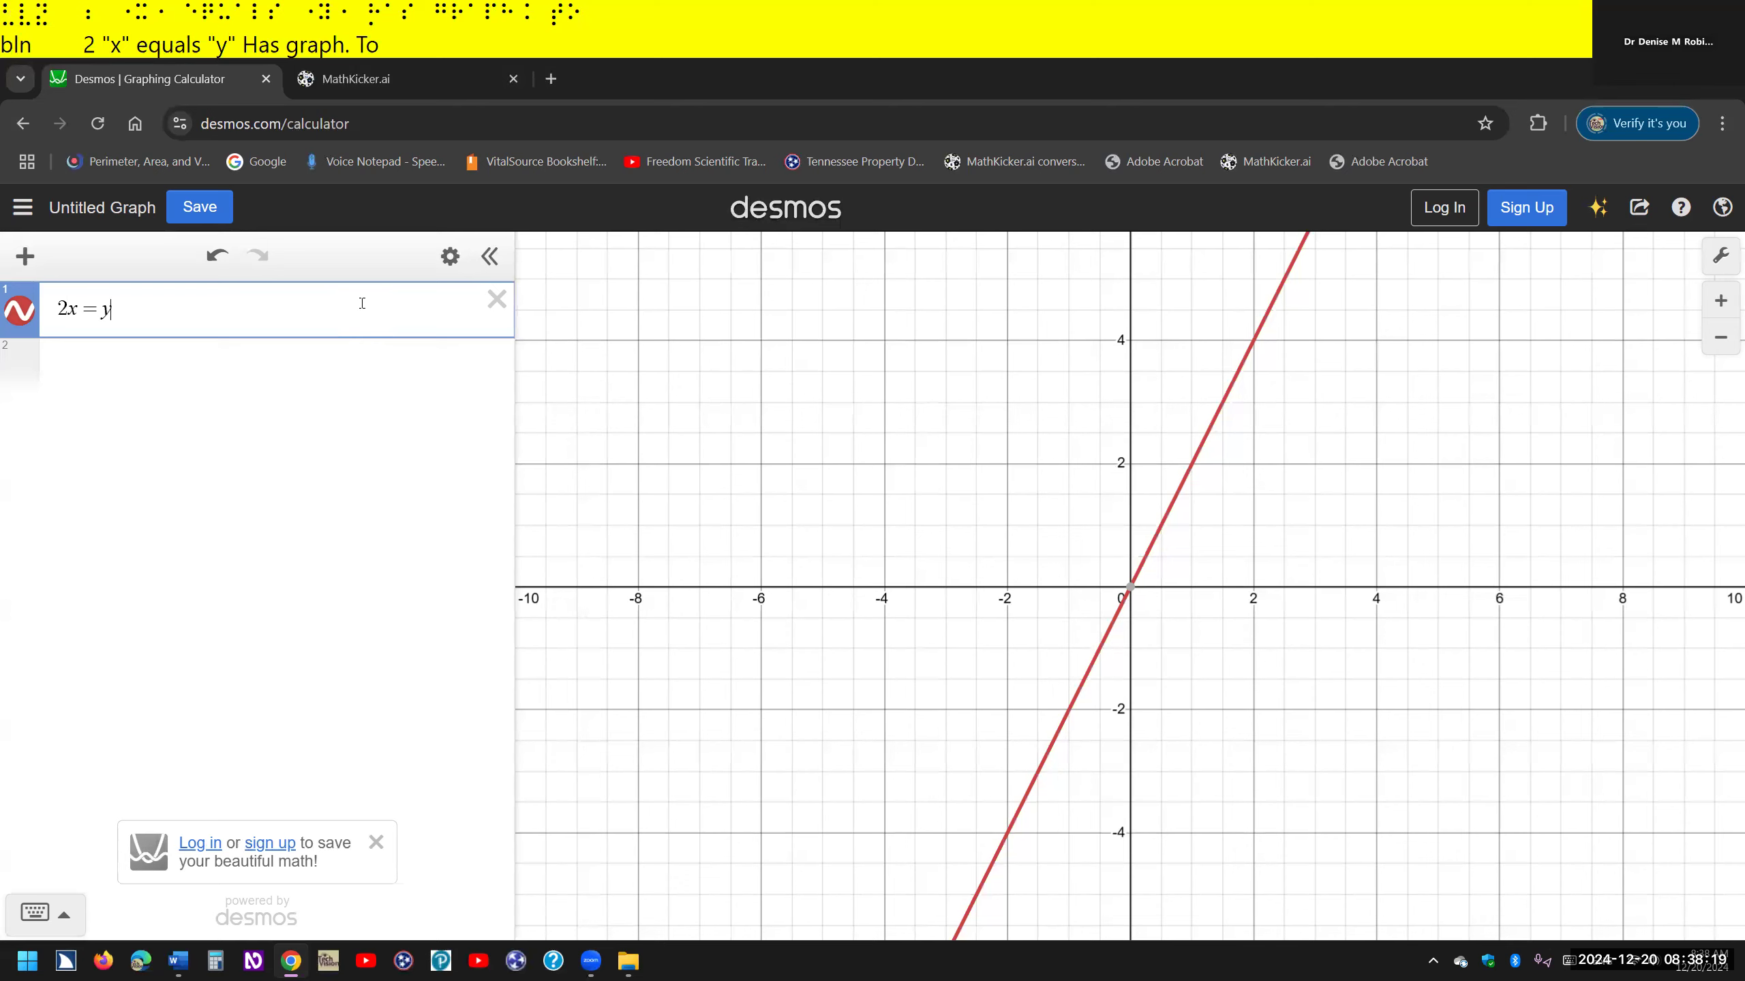
Open the JAWS settings for Chrome, search for "flash" and select the braille Flash Message Timeout setting
key(Insert+6)
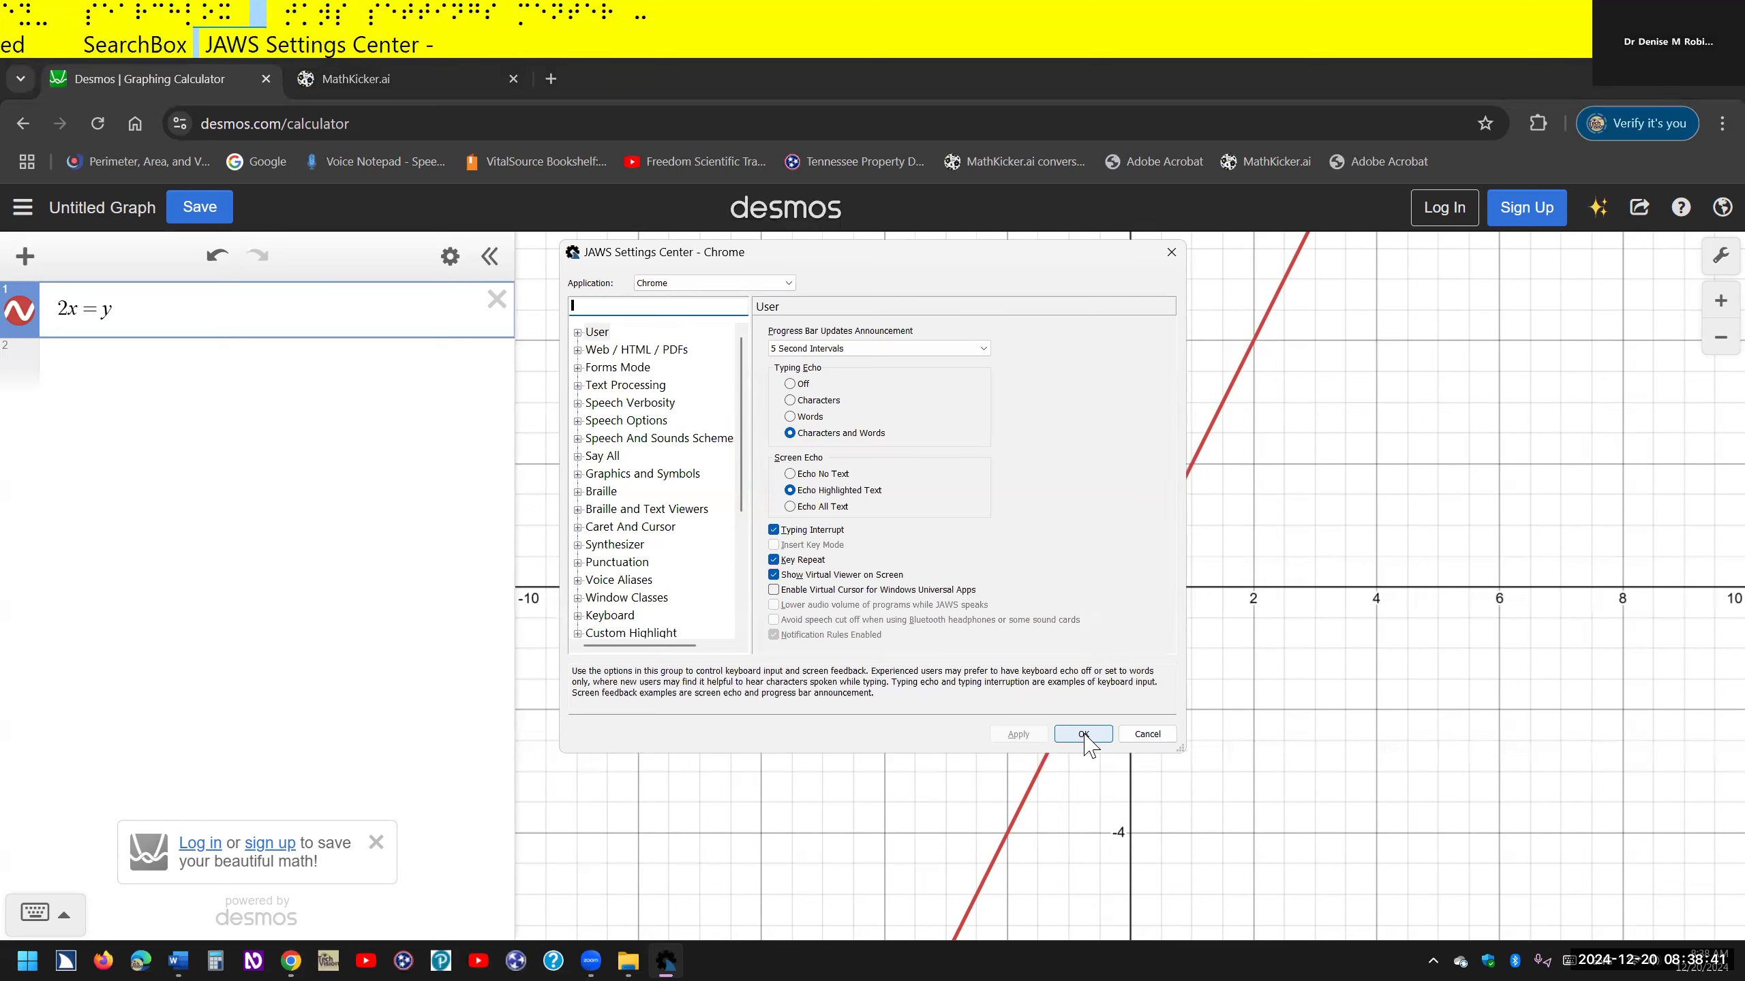
text(f)
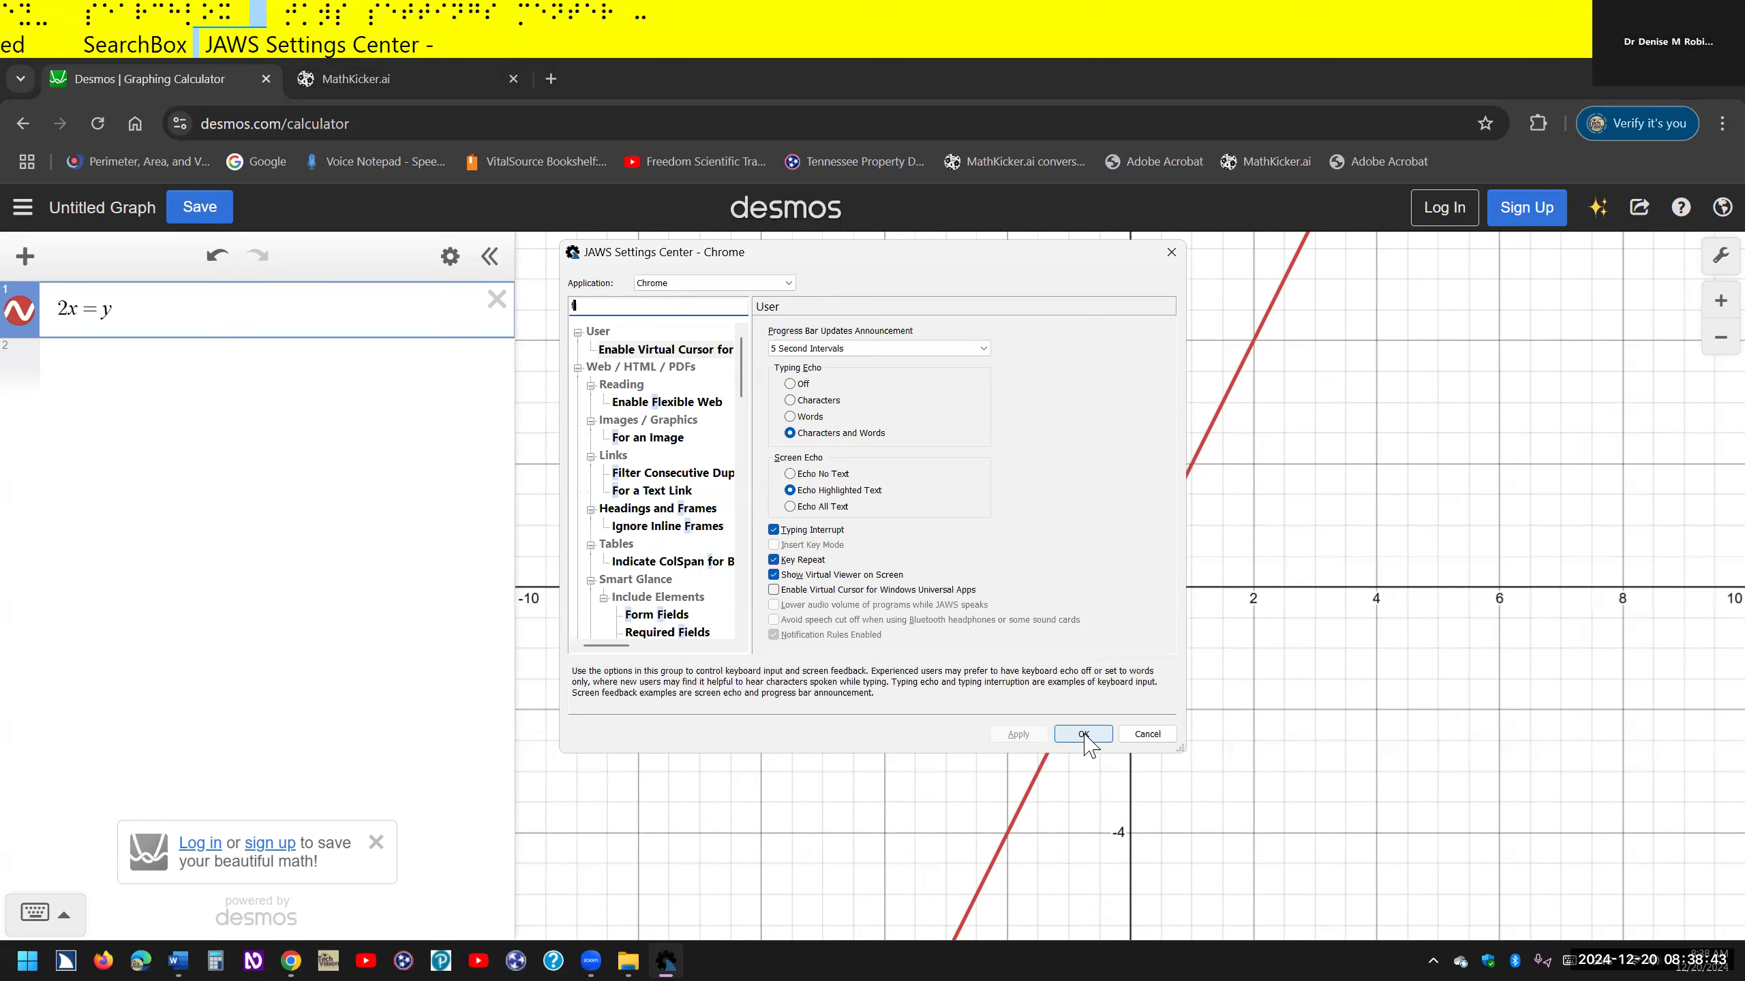
text(lash)
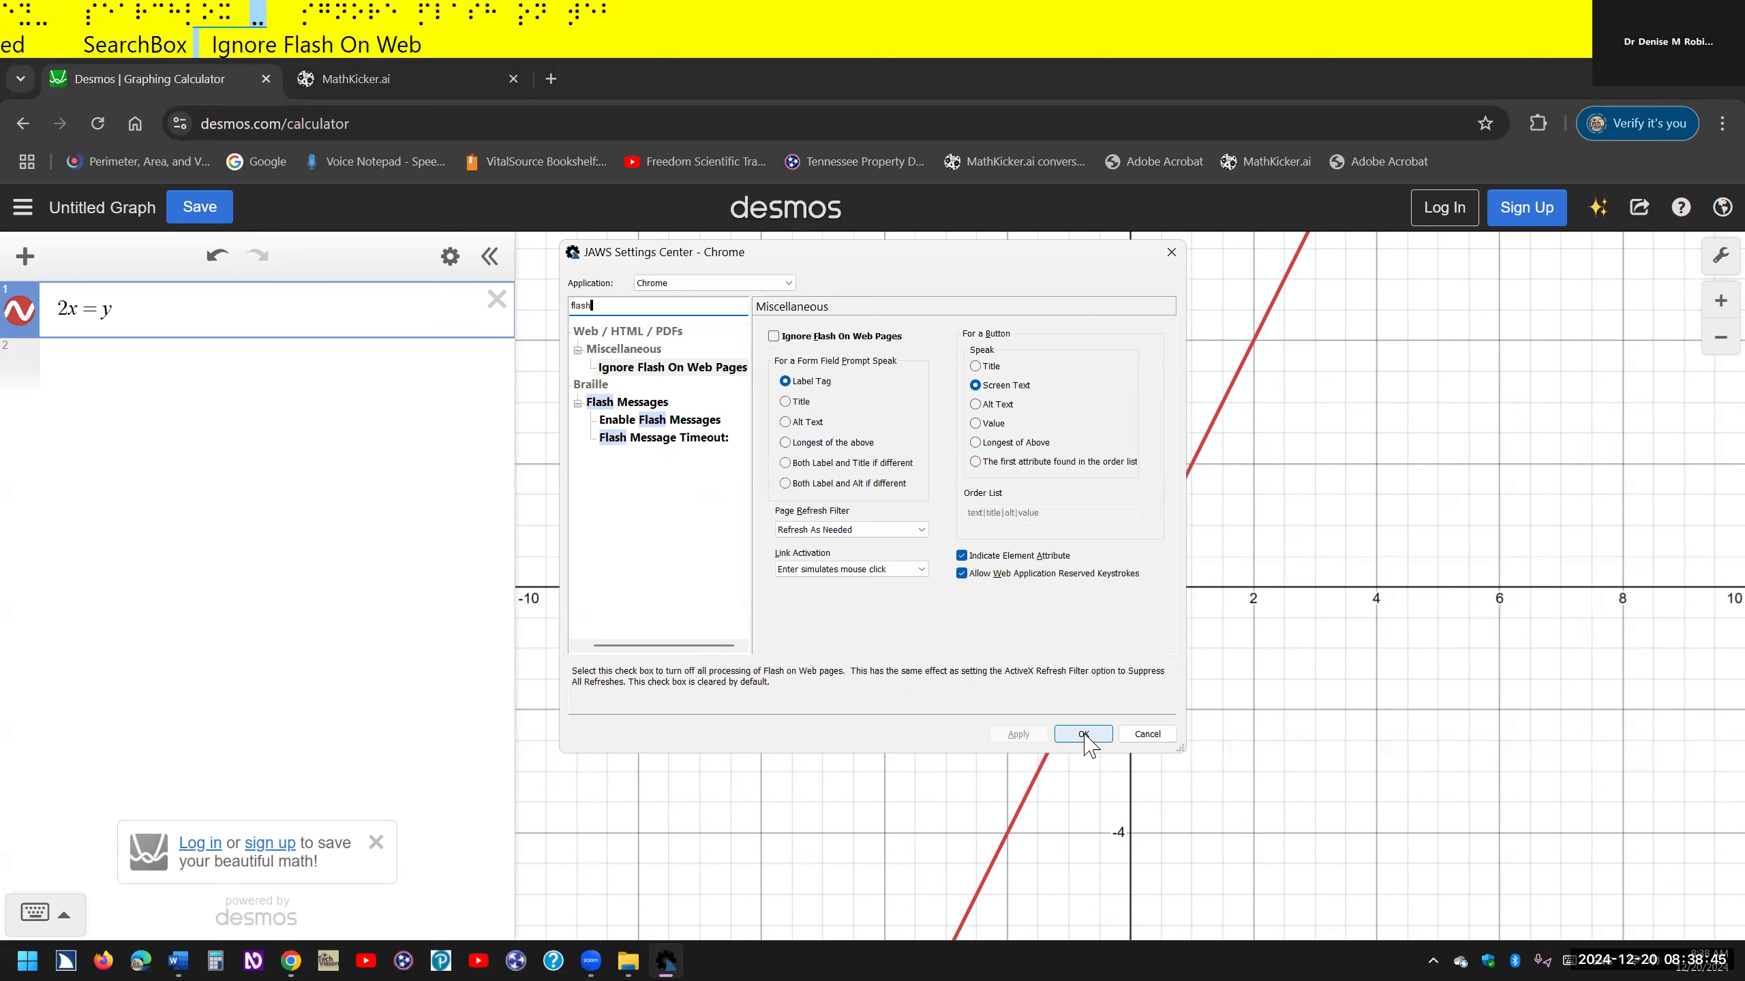
key(Tab)
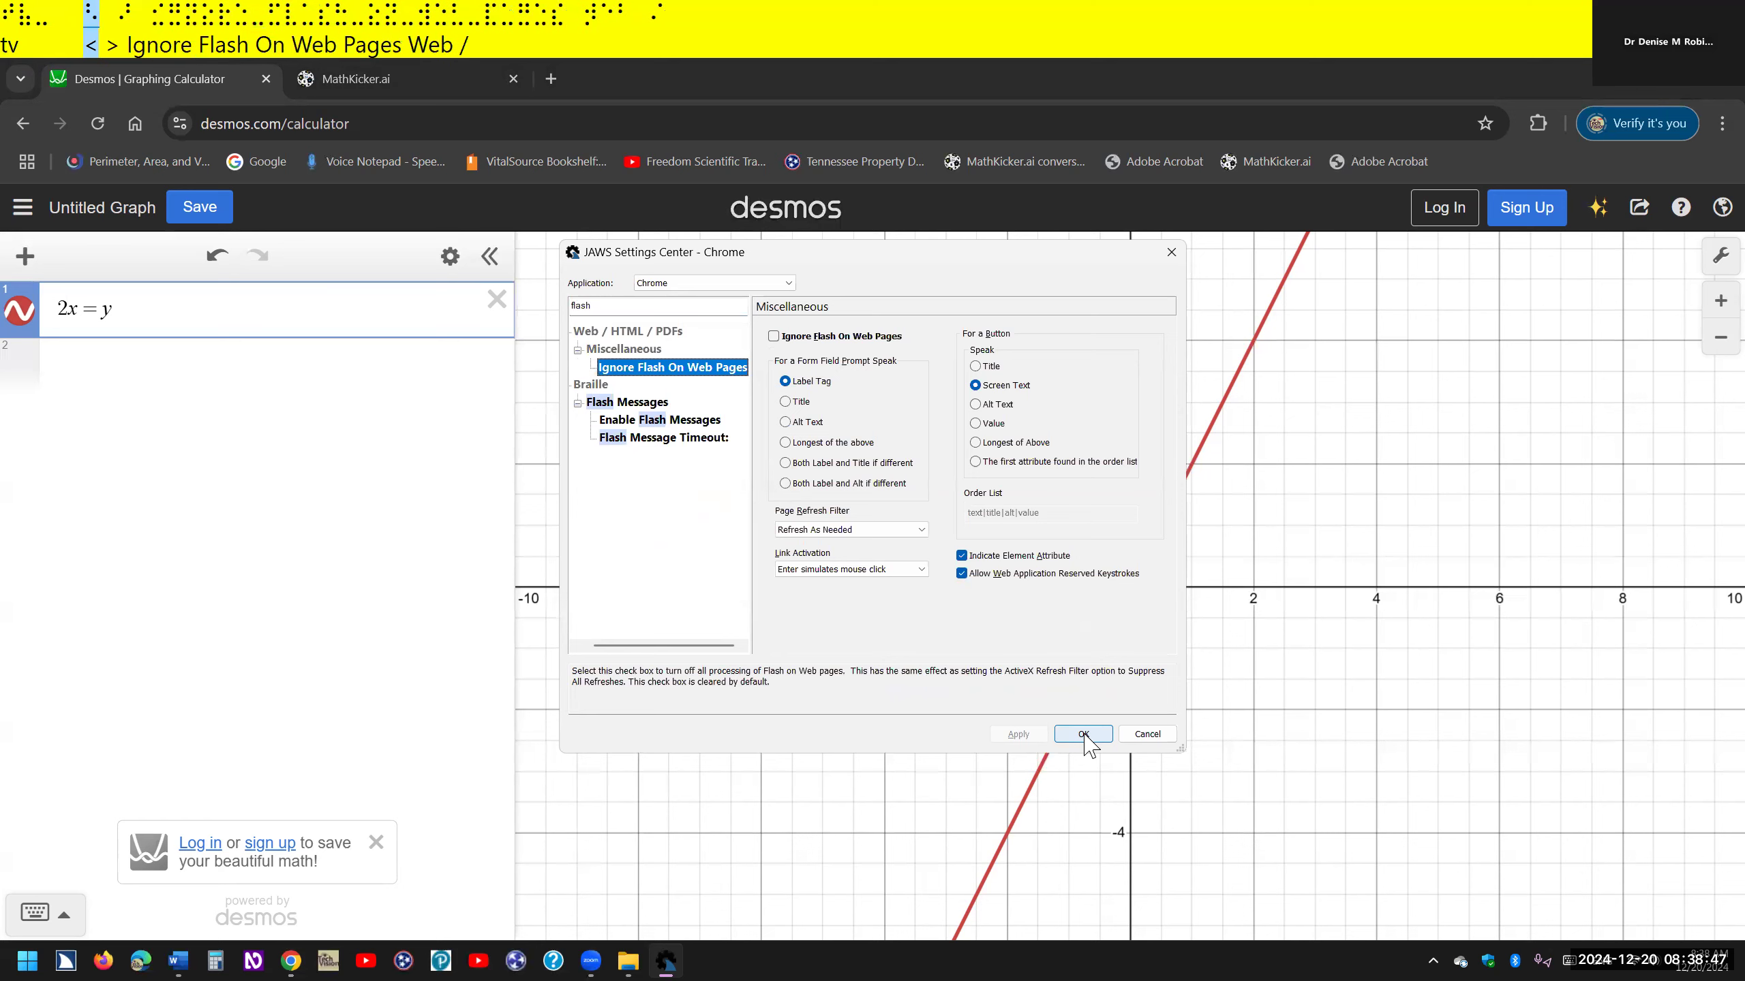
key(Down)
key(Down)
key(Down)
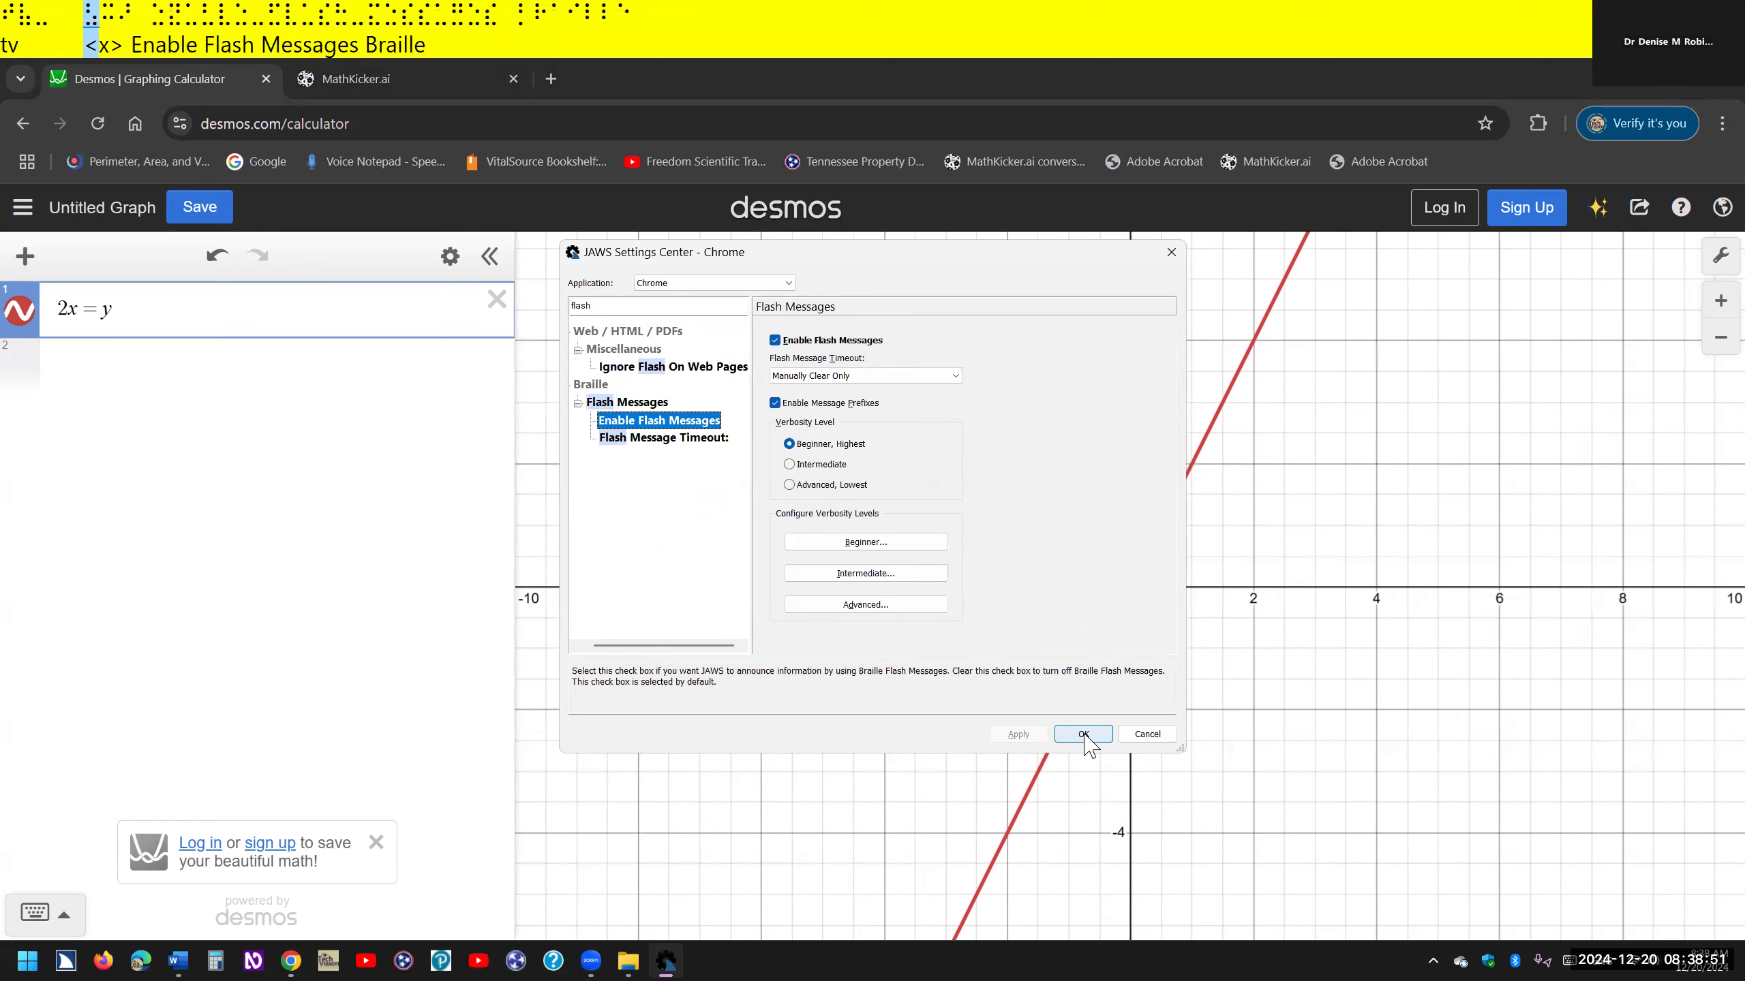
key(Down)
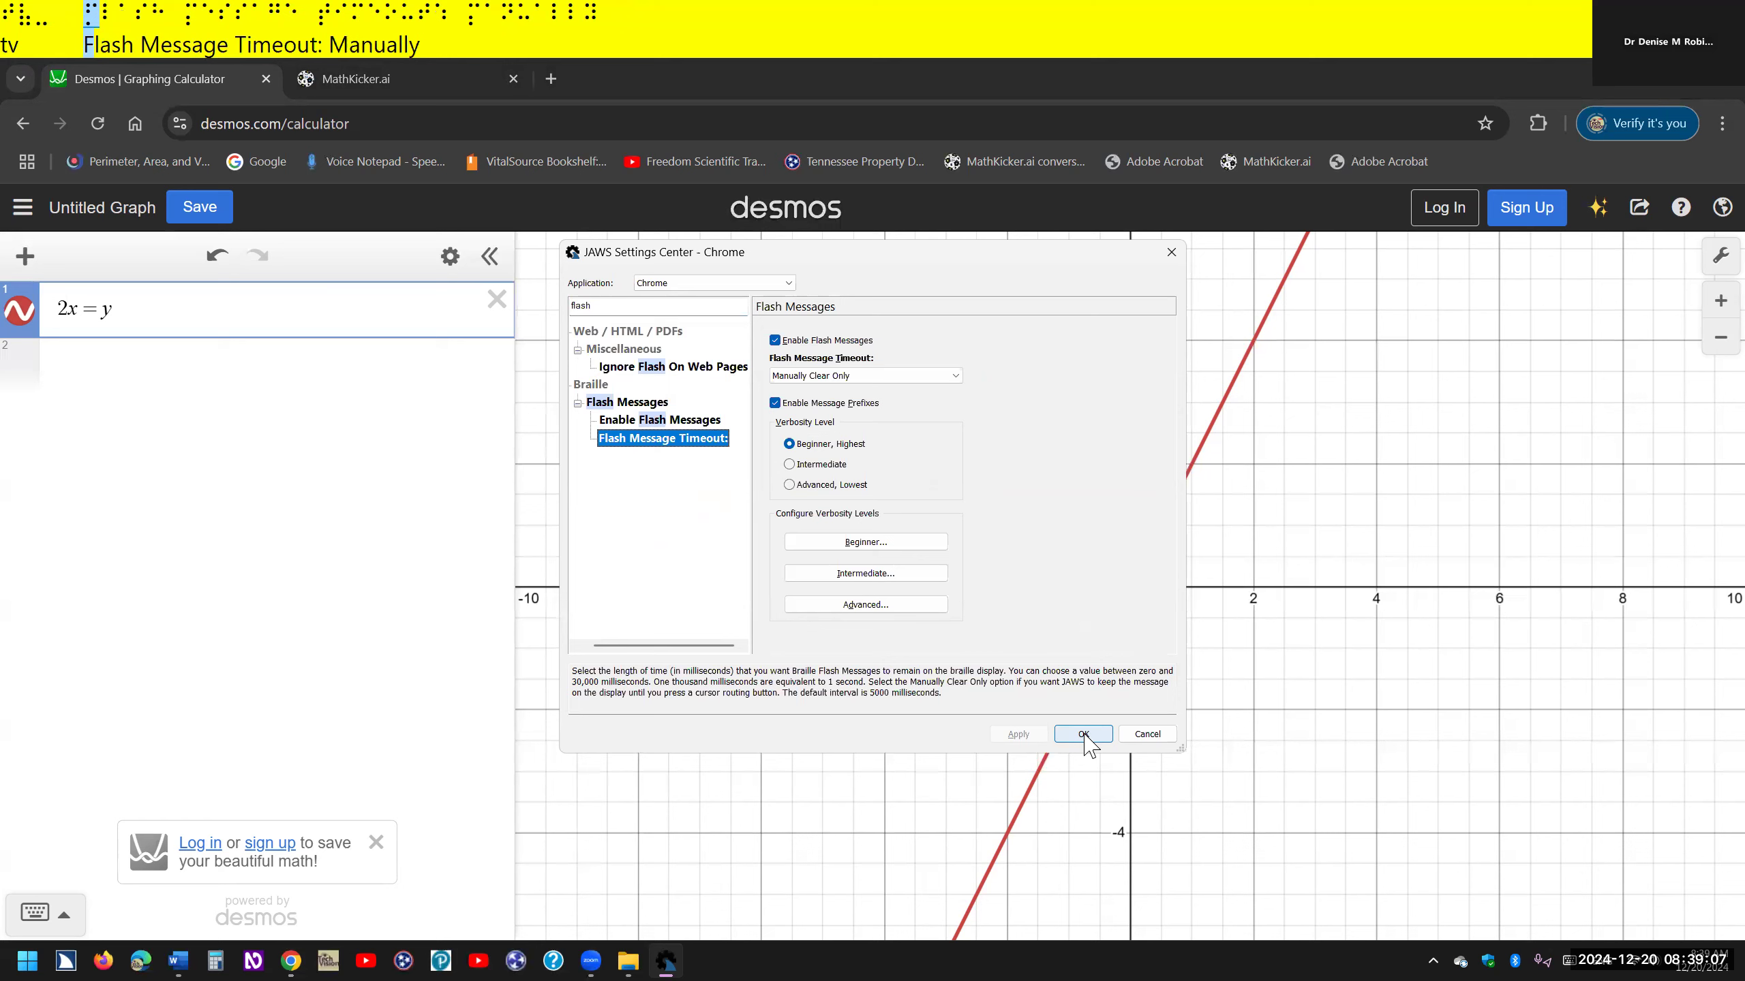
Set the braille Flash Message Timeout to Manually Clear Only and accept the JAWS settings
key(Tab)
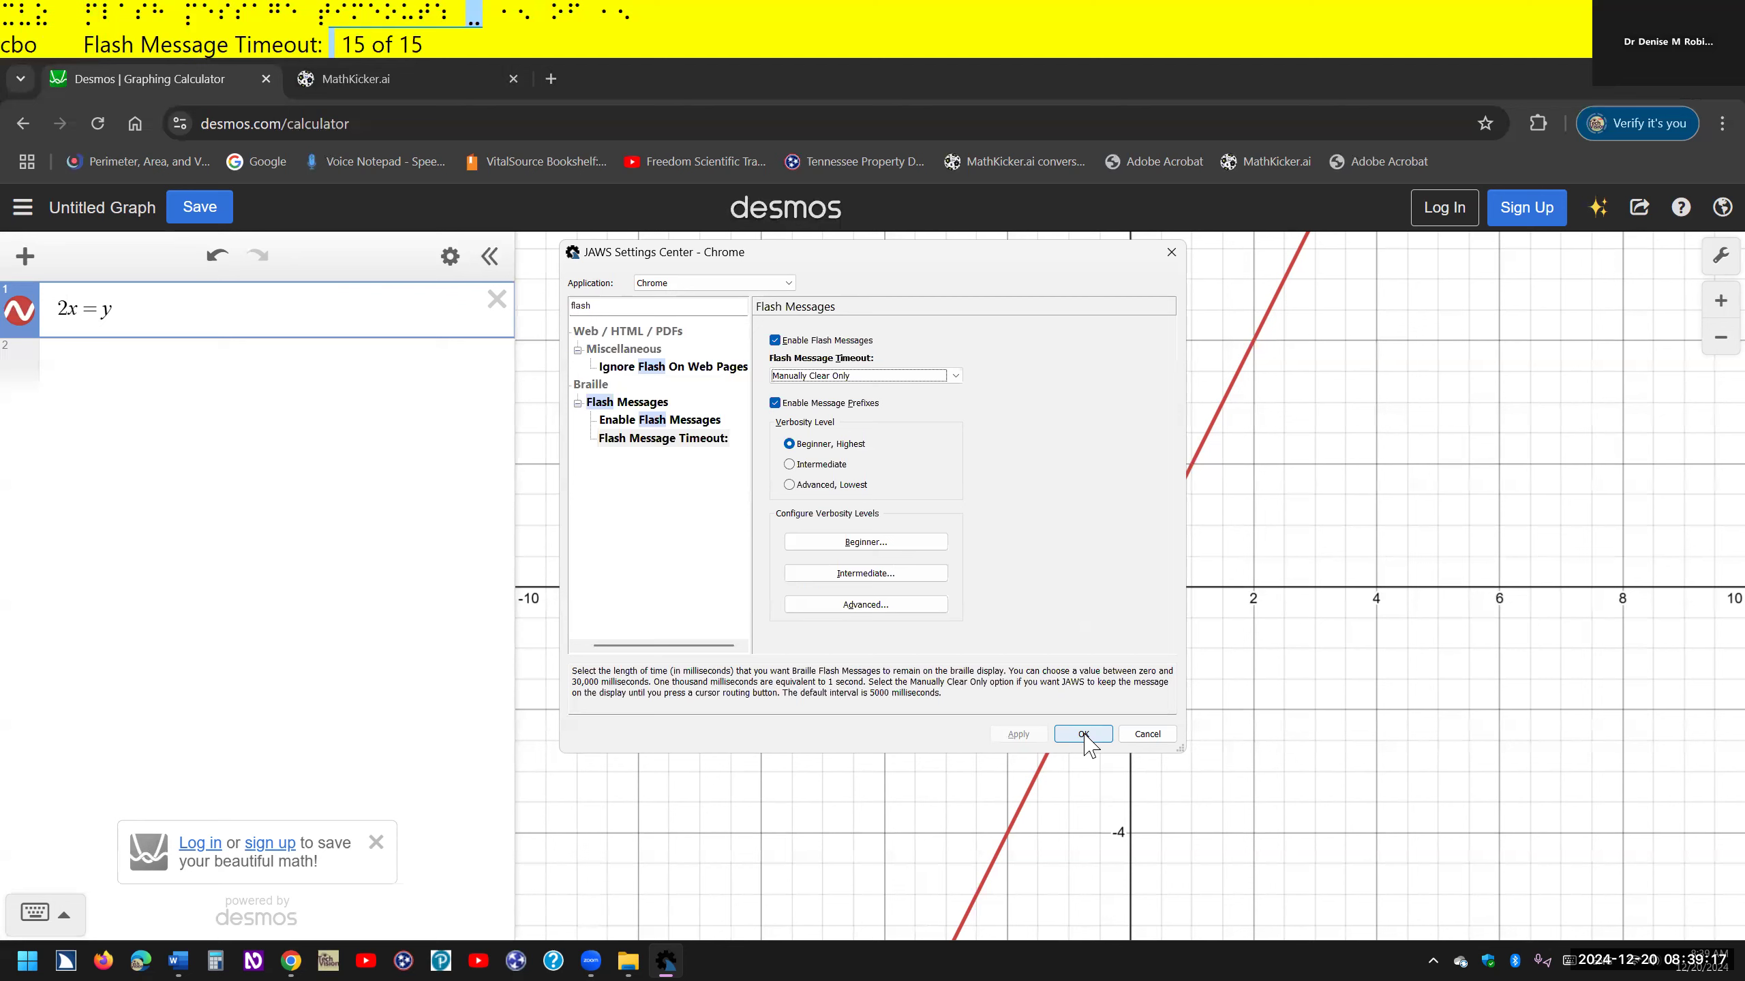
key(Up)
key(Down)
click(1083, 734)
click(1083, 735)
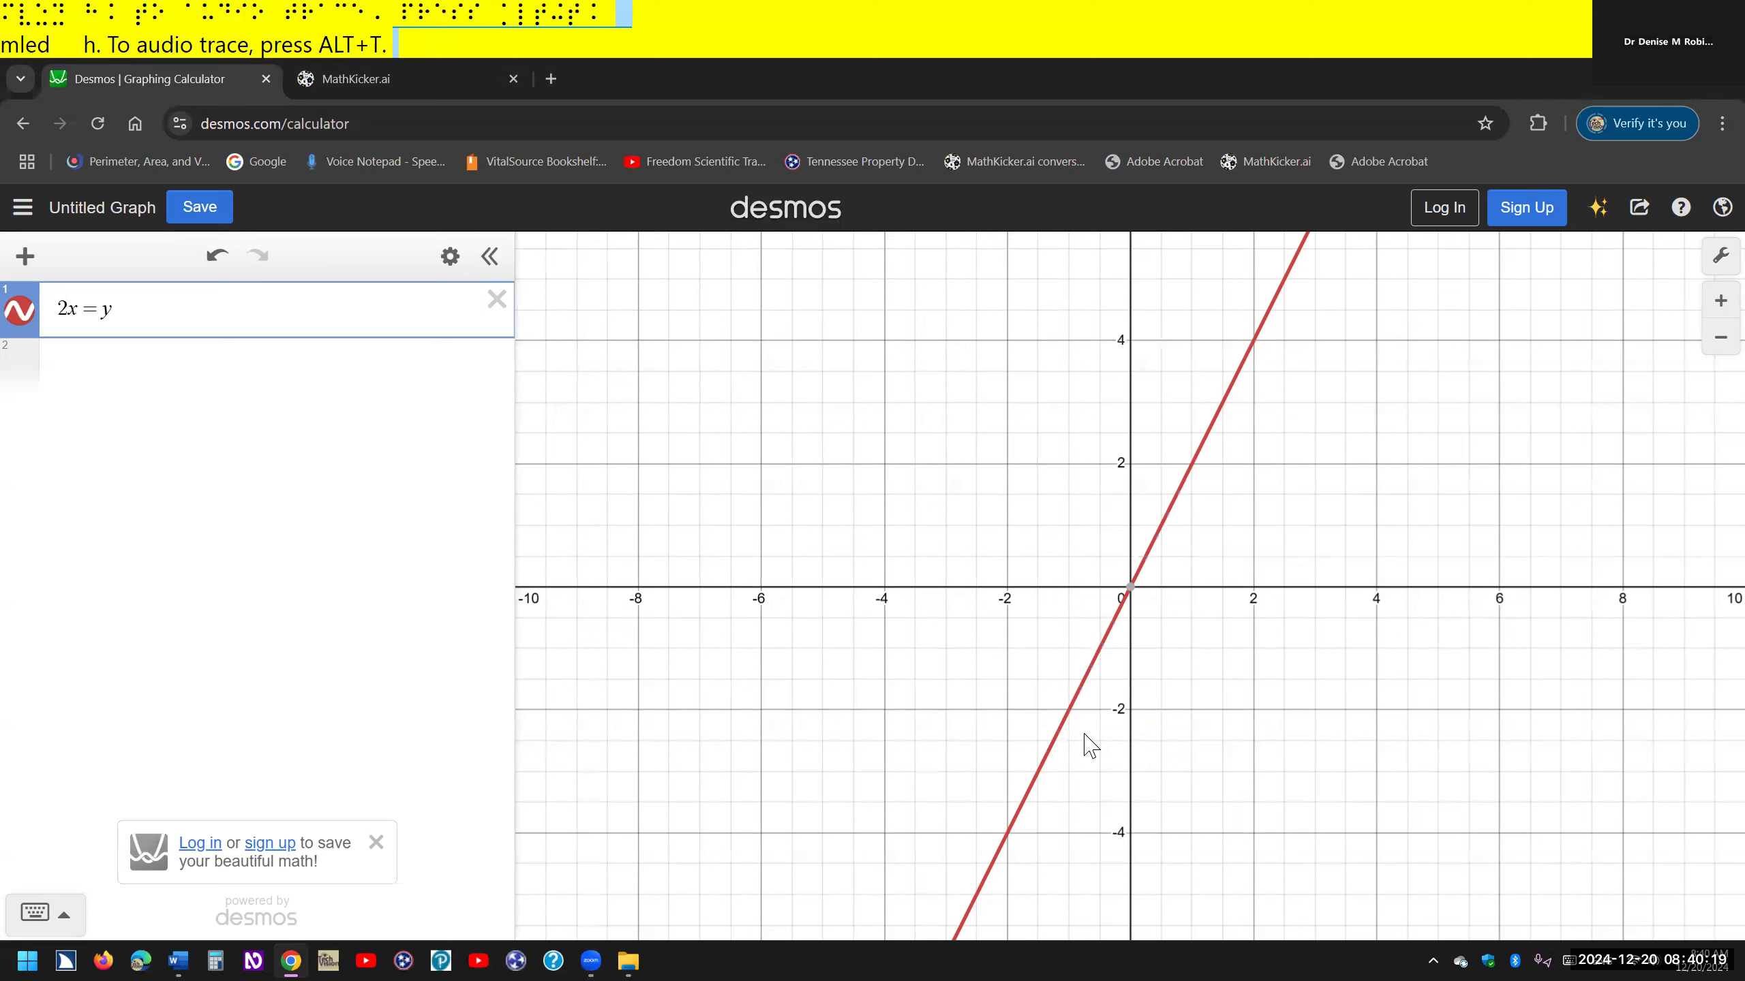
Audio trace the 2x=y line from the origin to the next point on the curve and end the trace
key(Home)
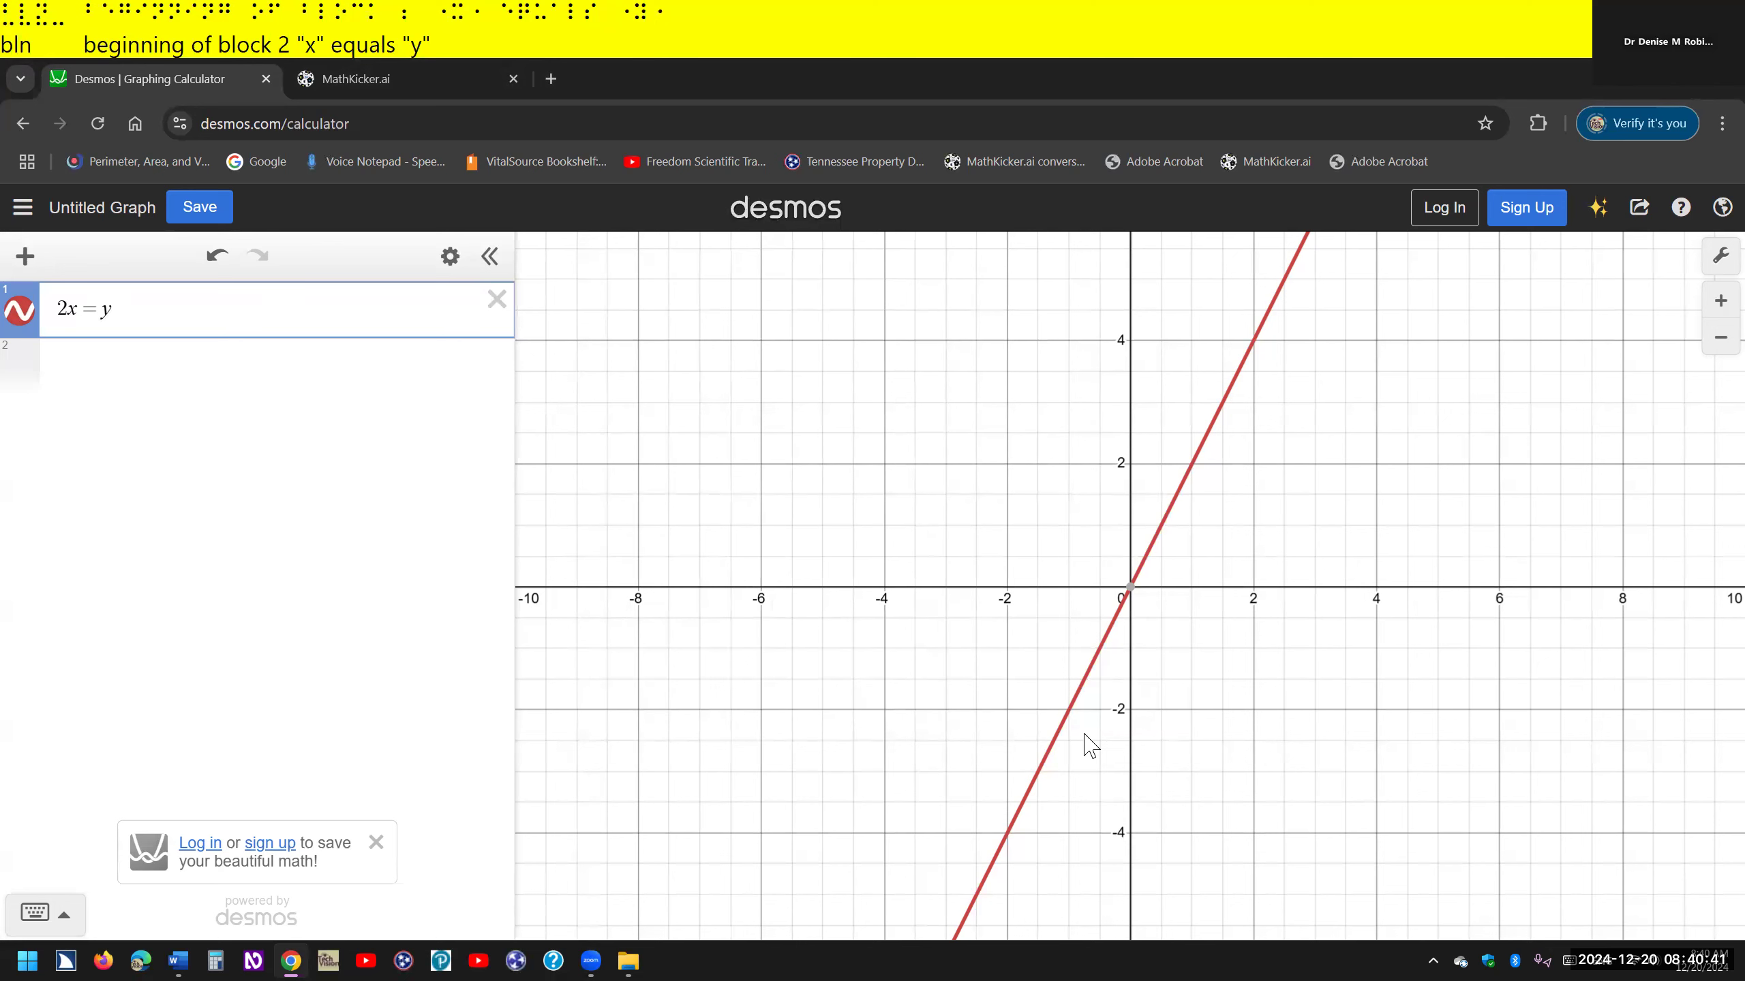
key(alt+t)
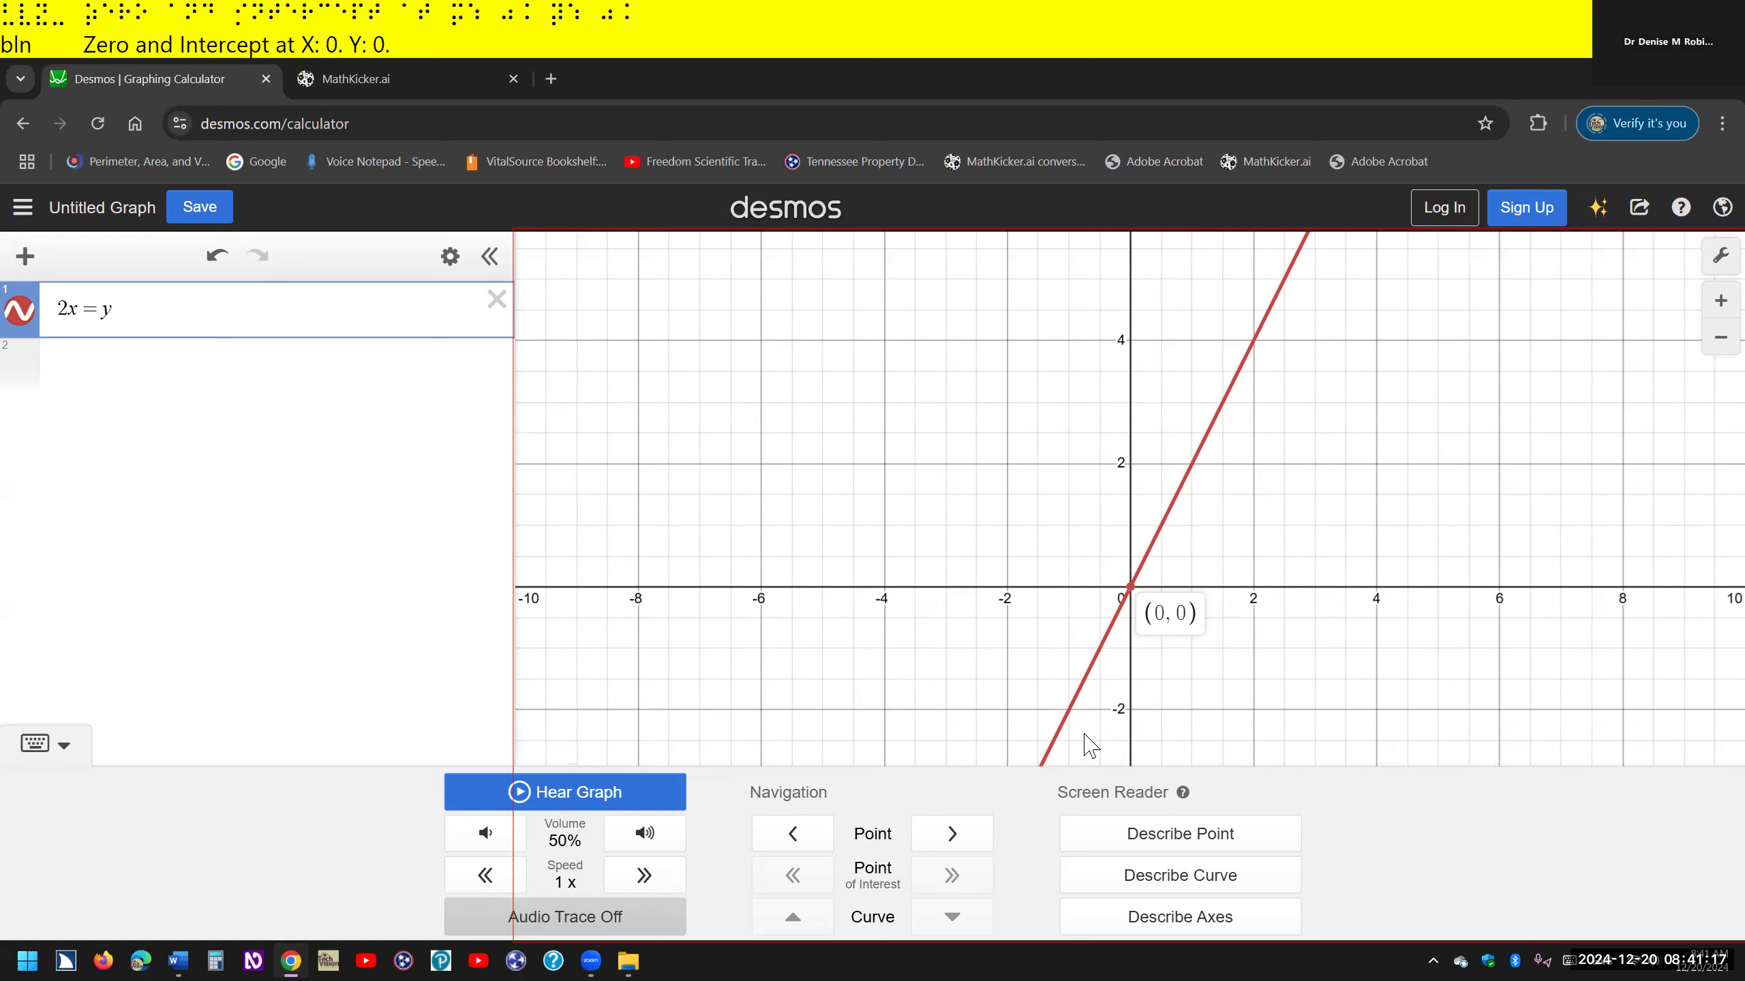
key(Right)
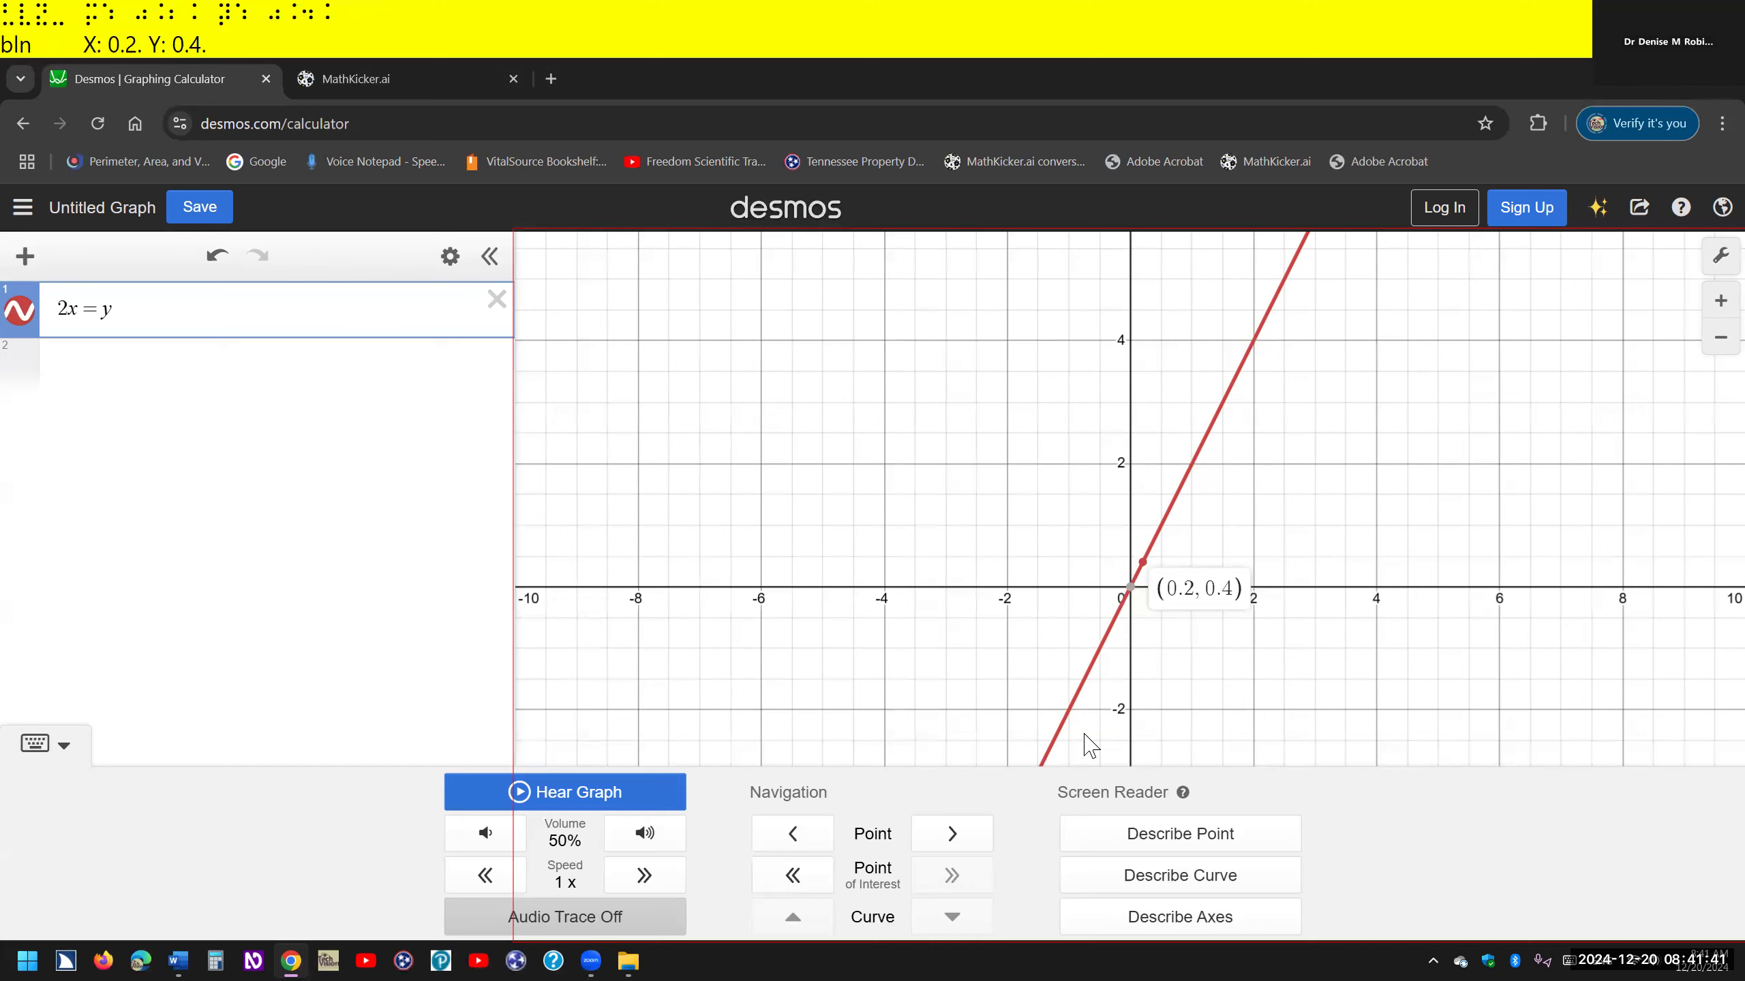
key(alt+t)
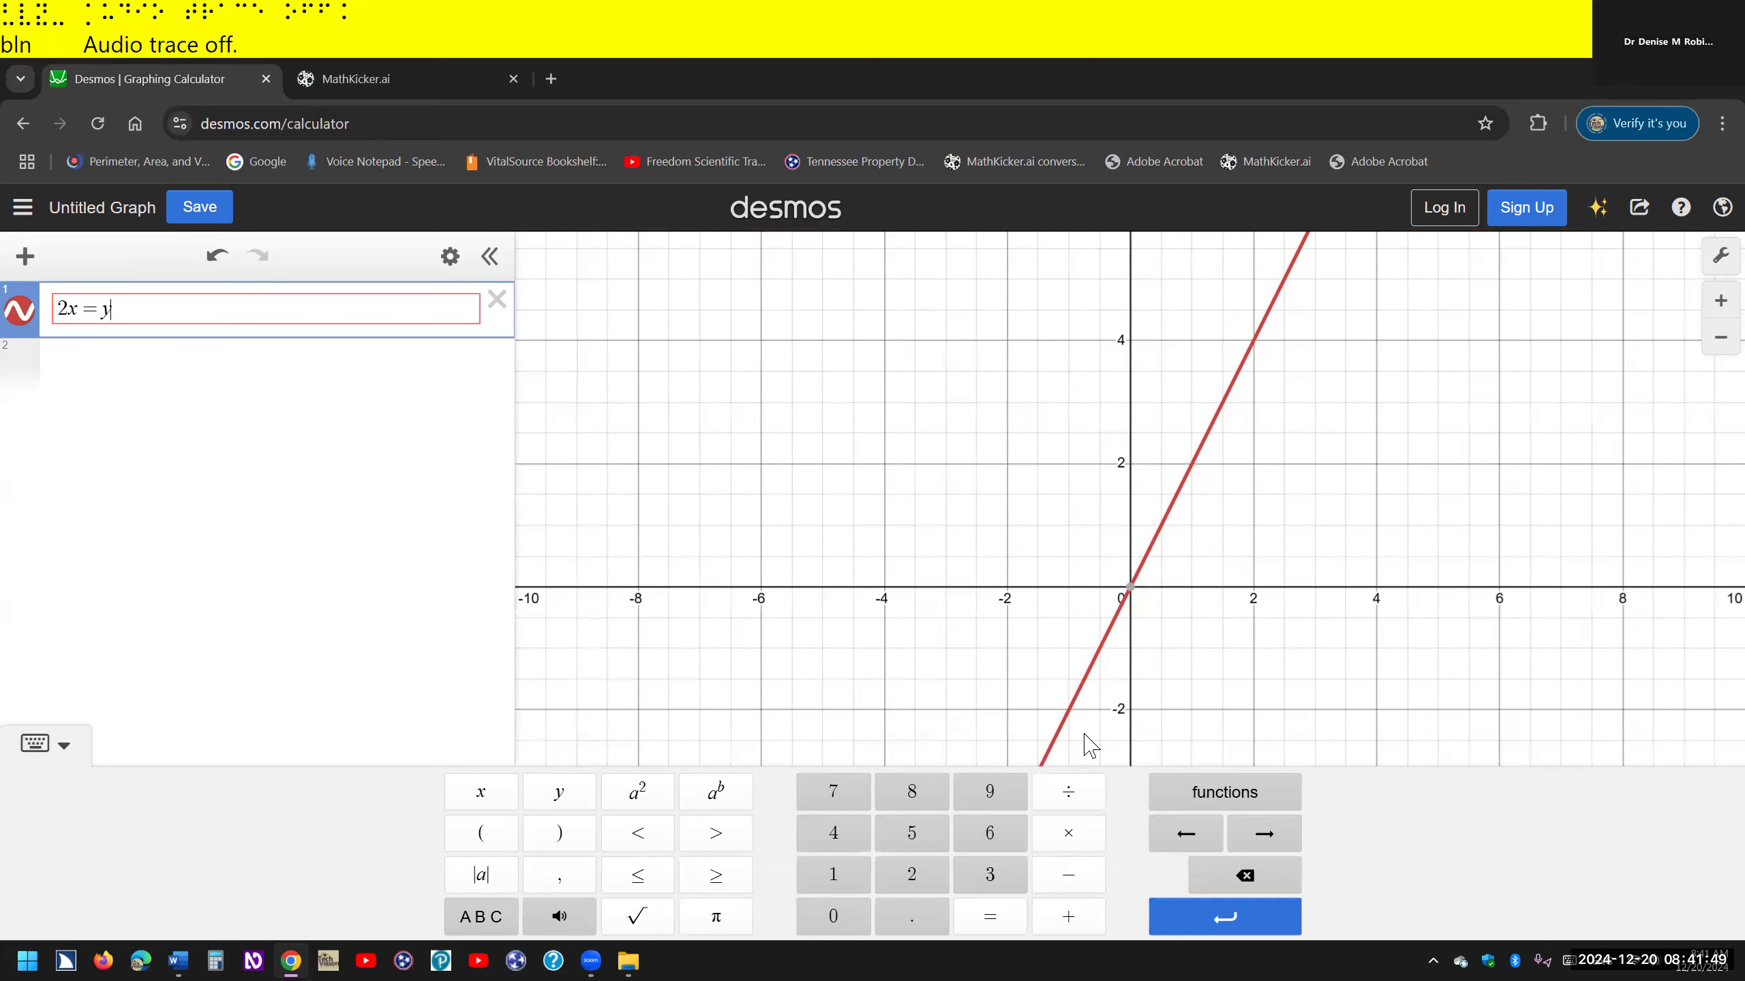
Show the equation in Nemeth braille, try an extra number in front of it and delete that number again
key(ctrl+alt+b)
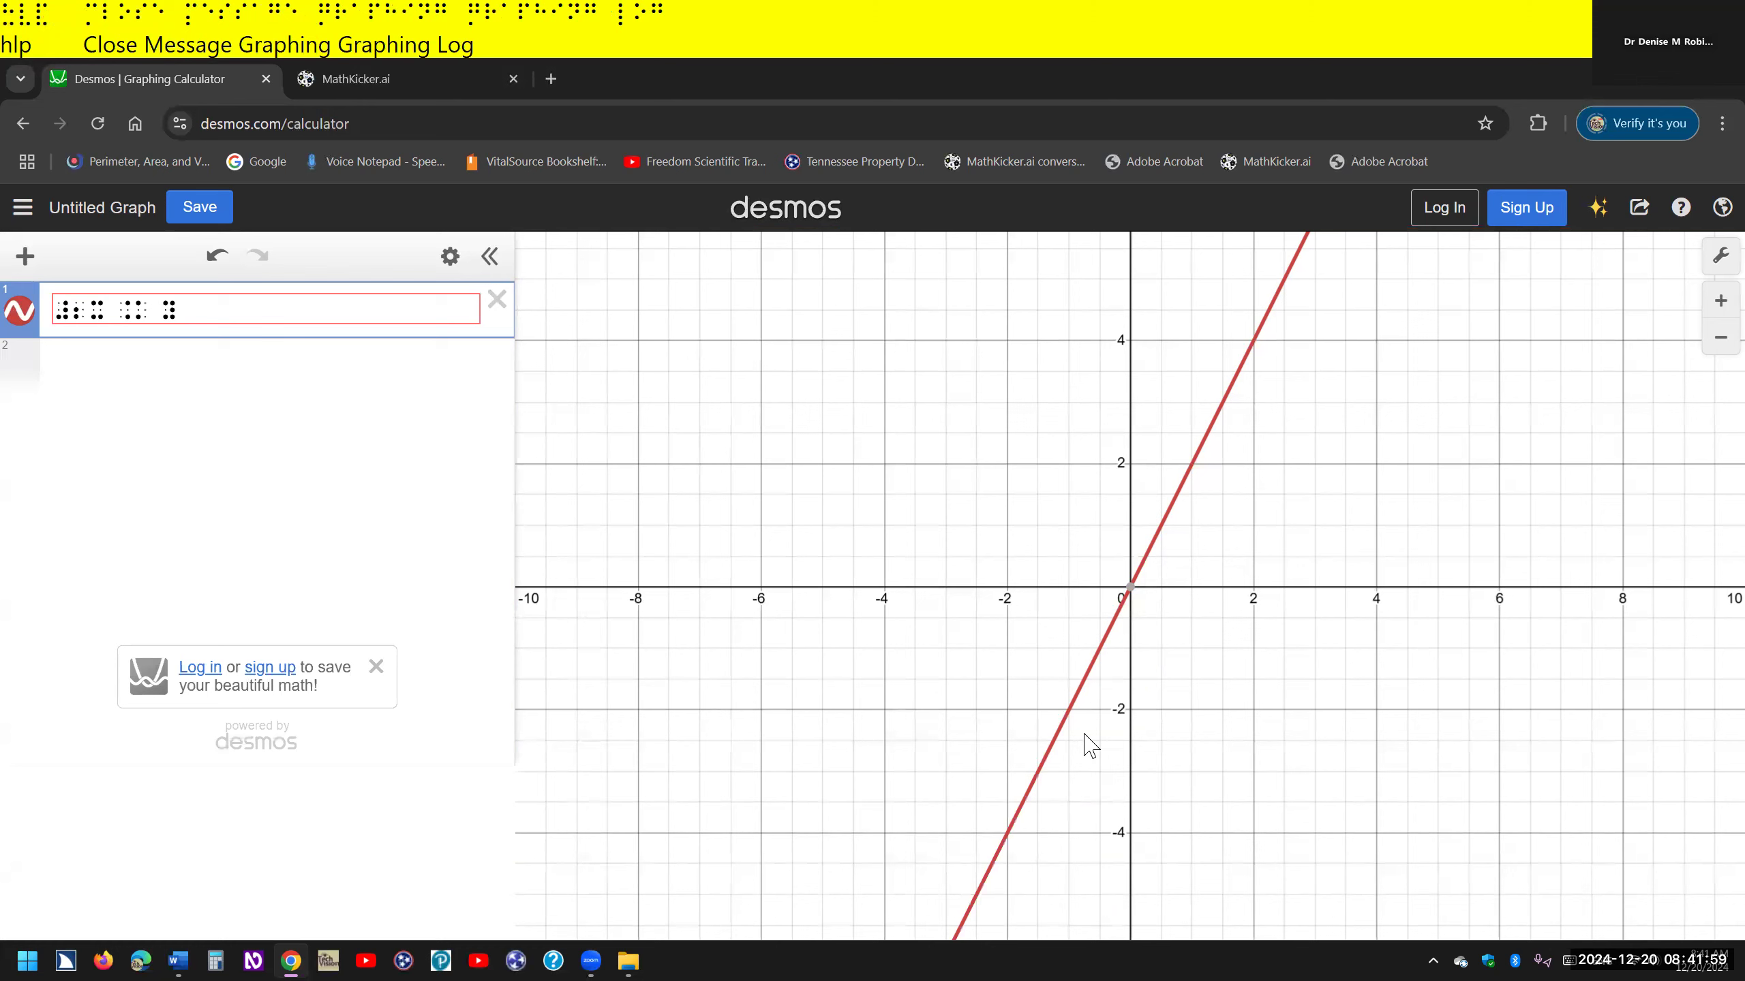
text(20)
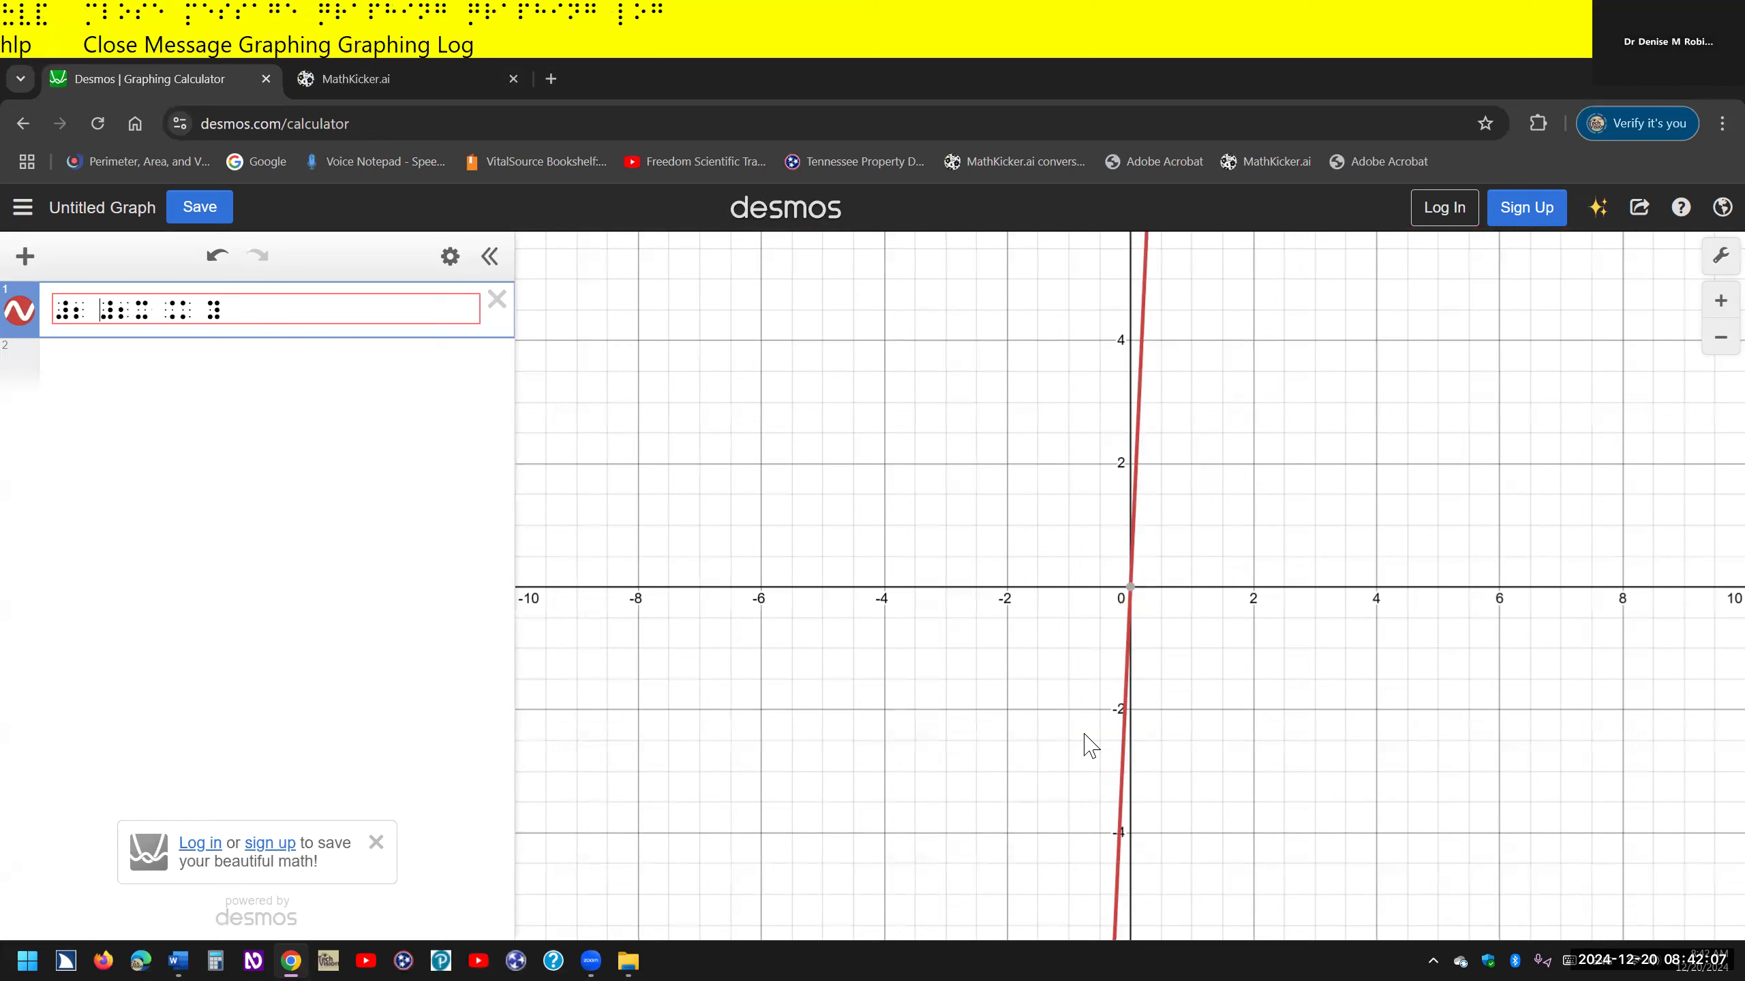
key(BackSpace)
key(Delete)
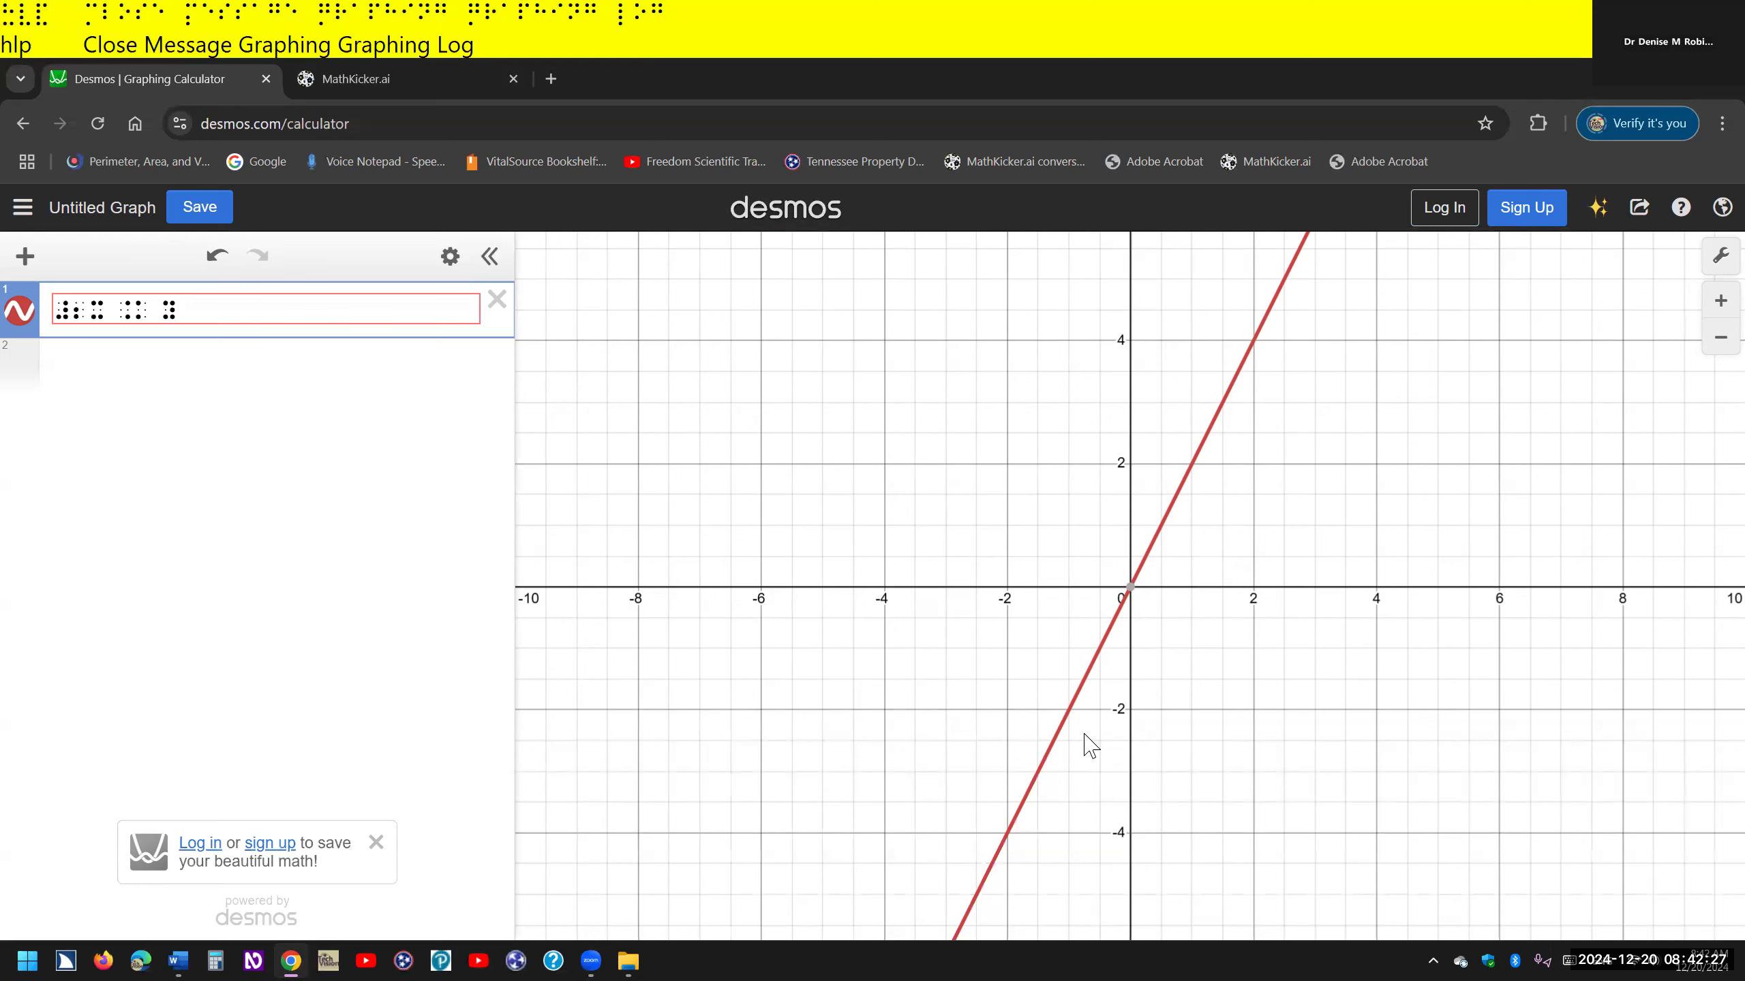
key(Escape)
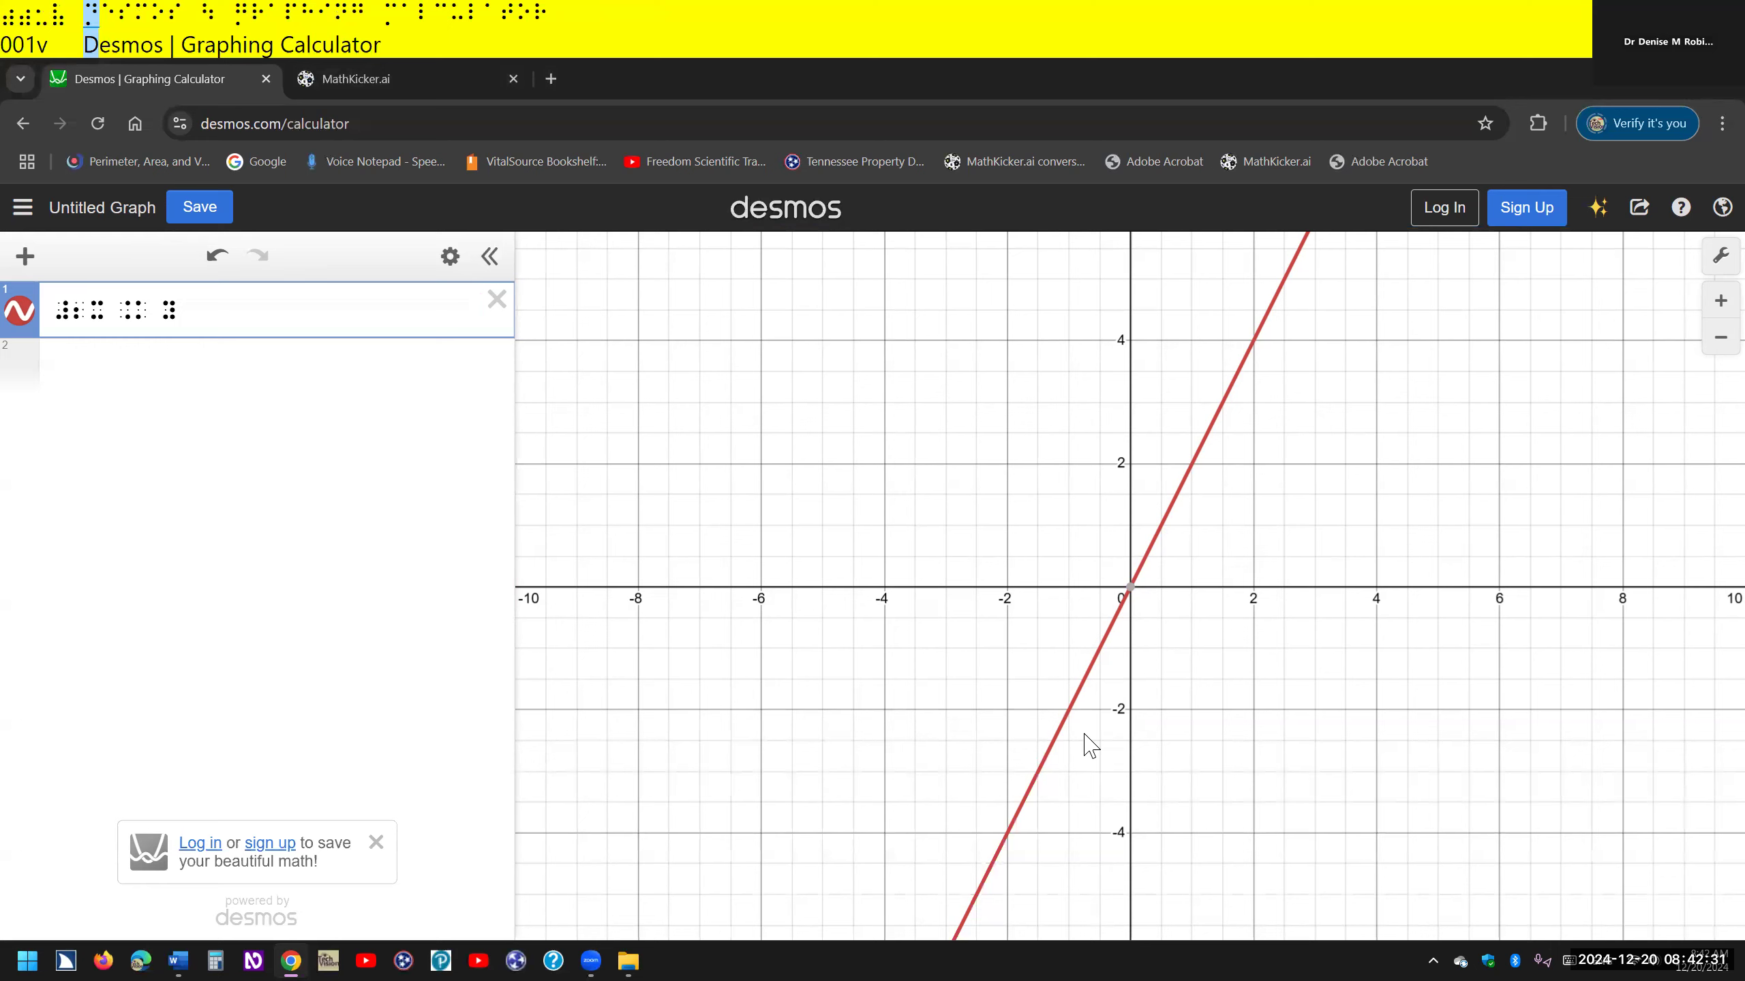
key(Tab)
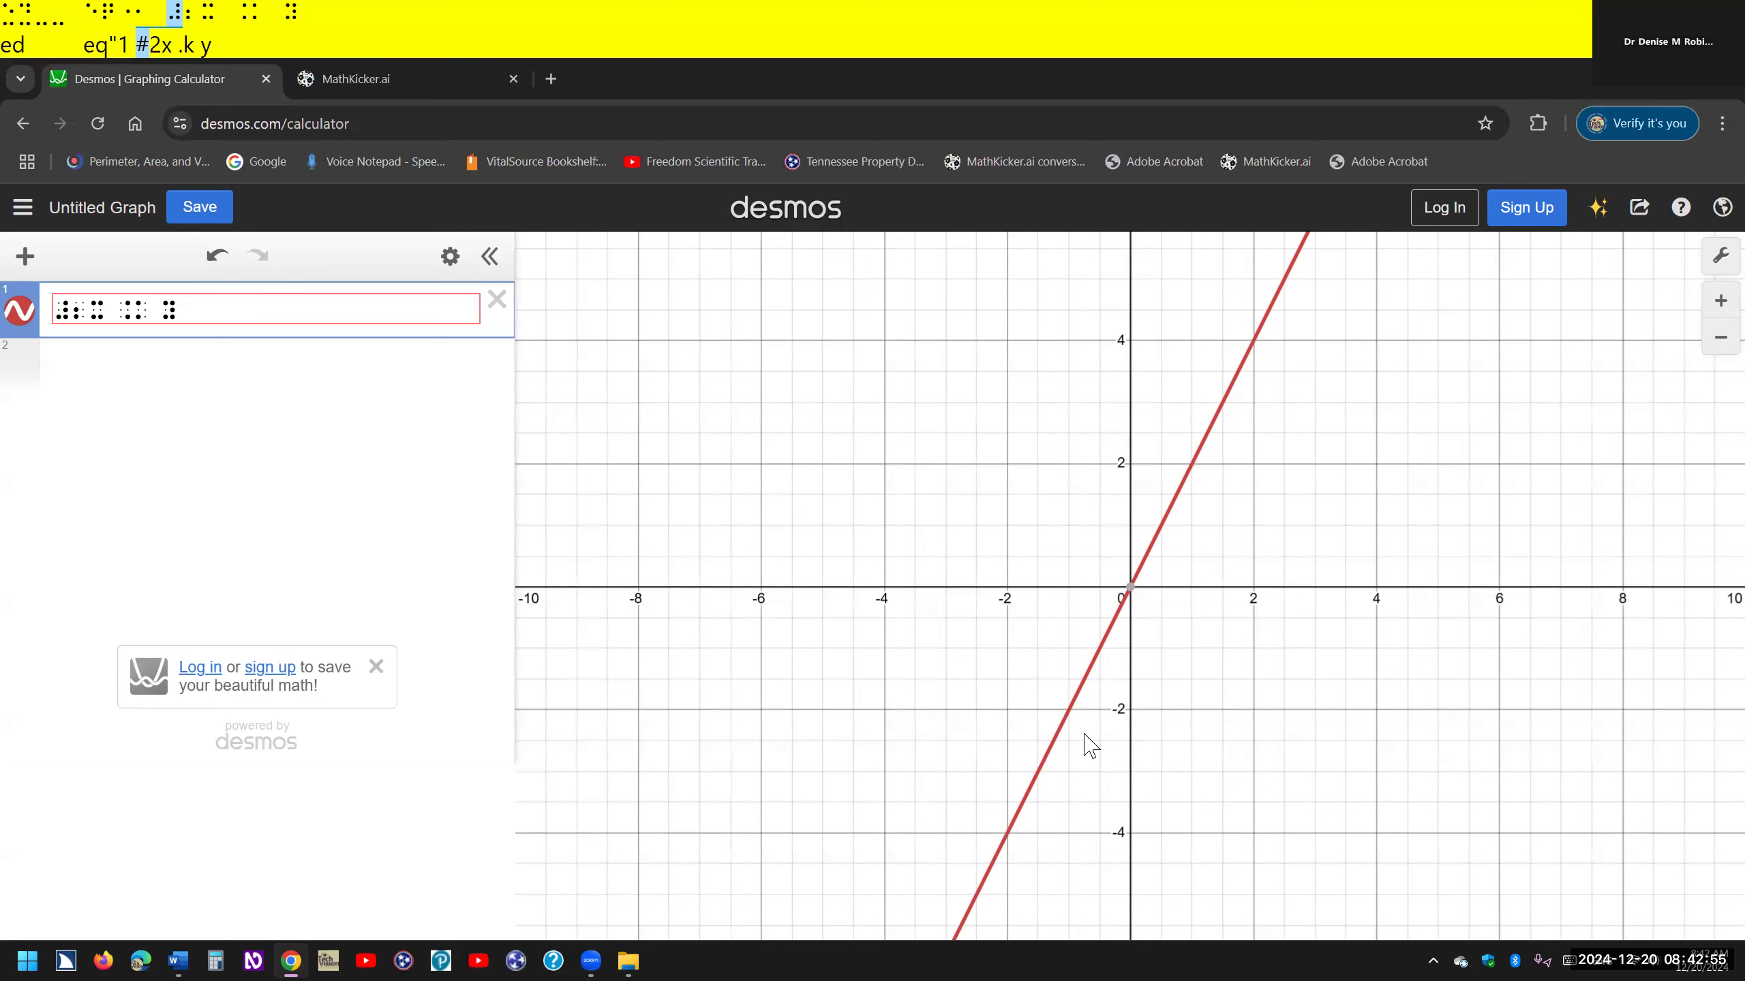
Switch the equation to UEB braille, toggle braille mode off and back to UEB, and return focus to the first expression
key(ctrl+alt+b)
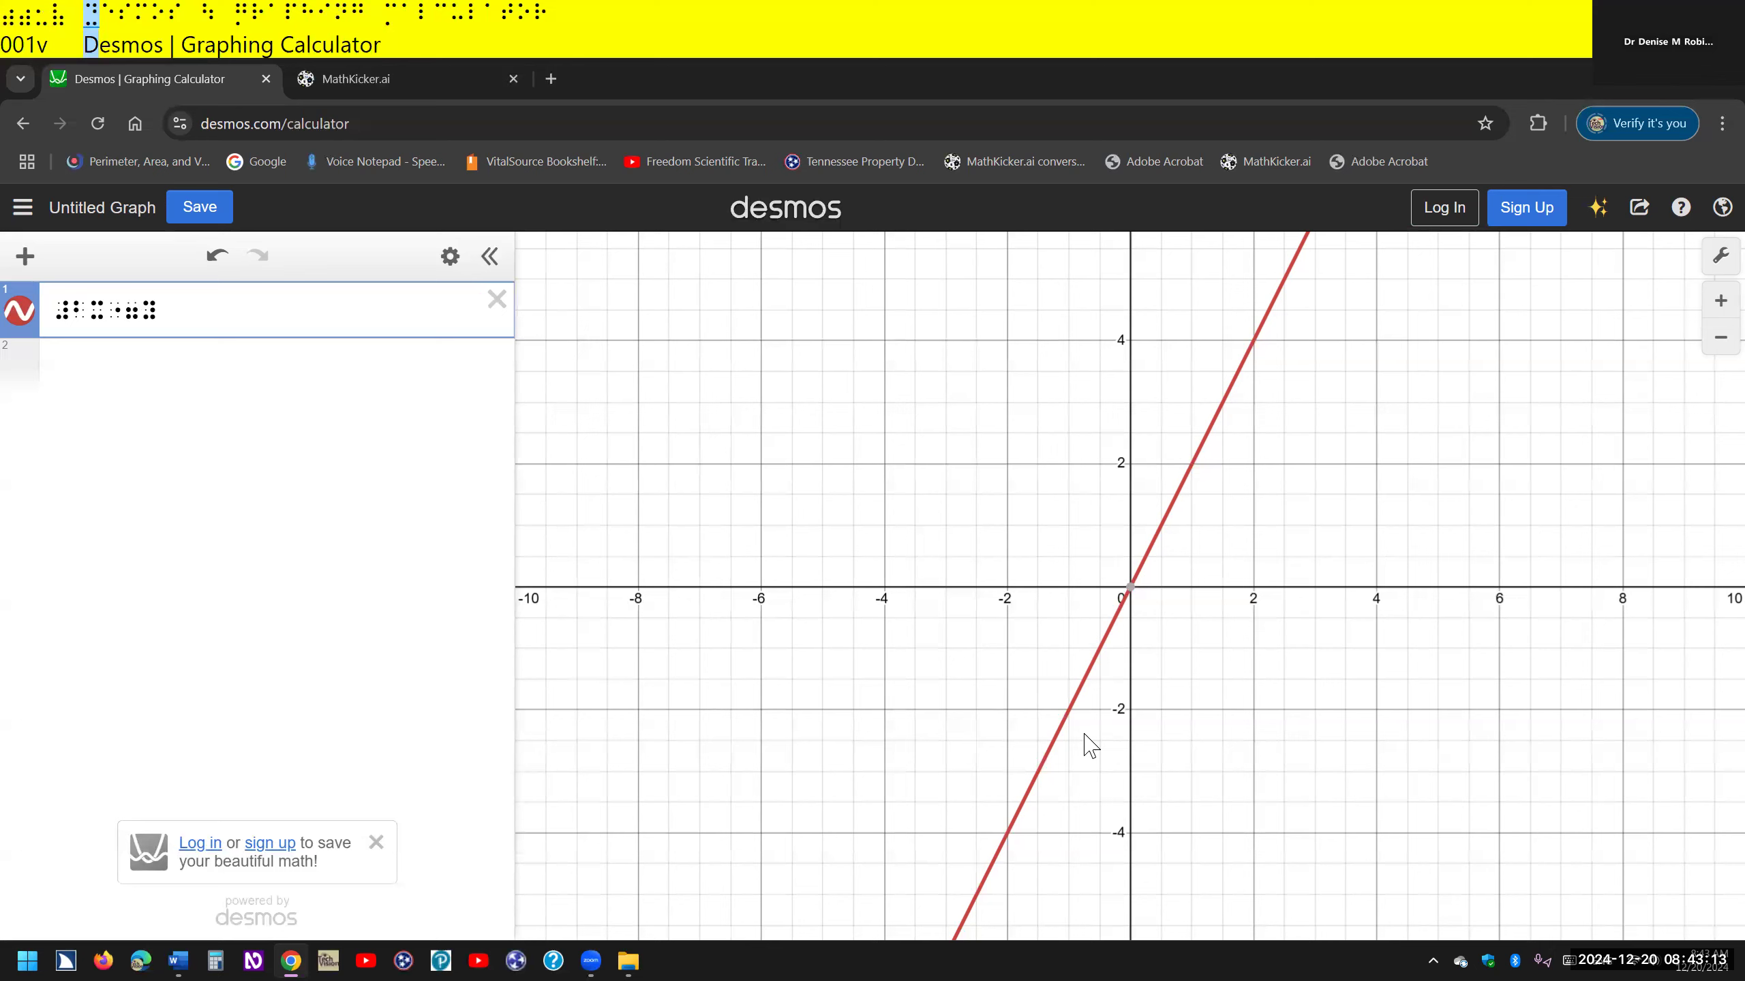
key(Tab)
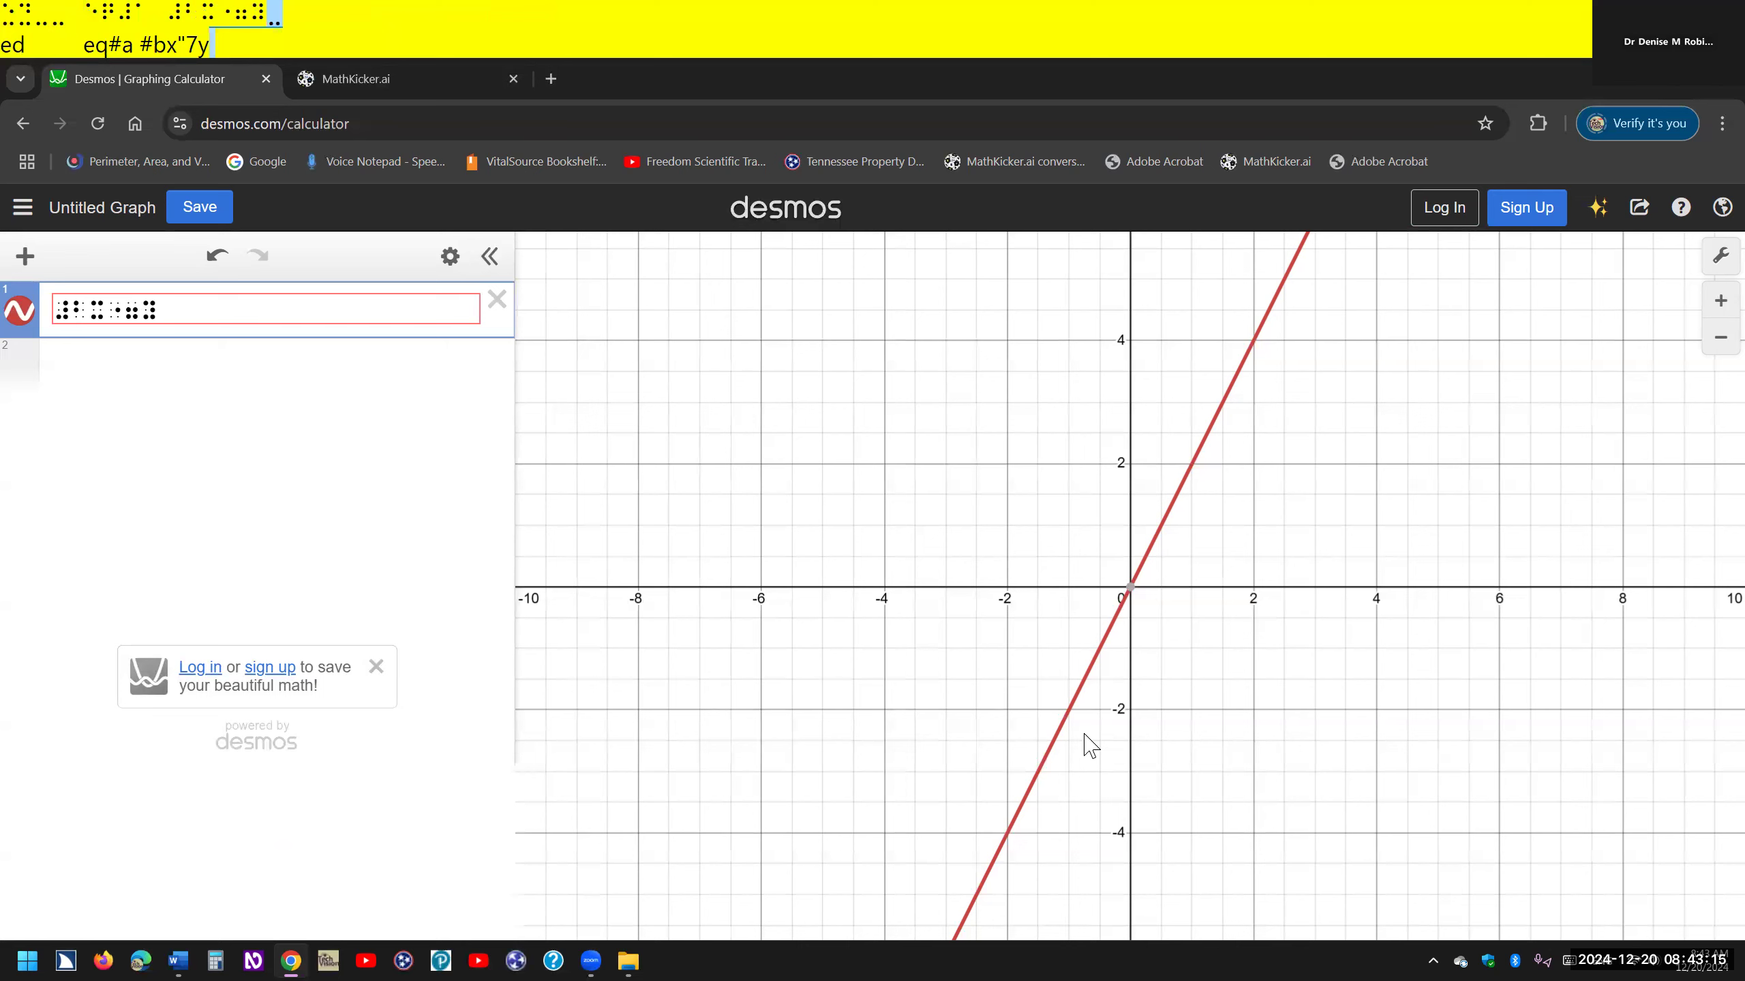
key(ctrl+alt+6)
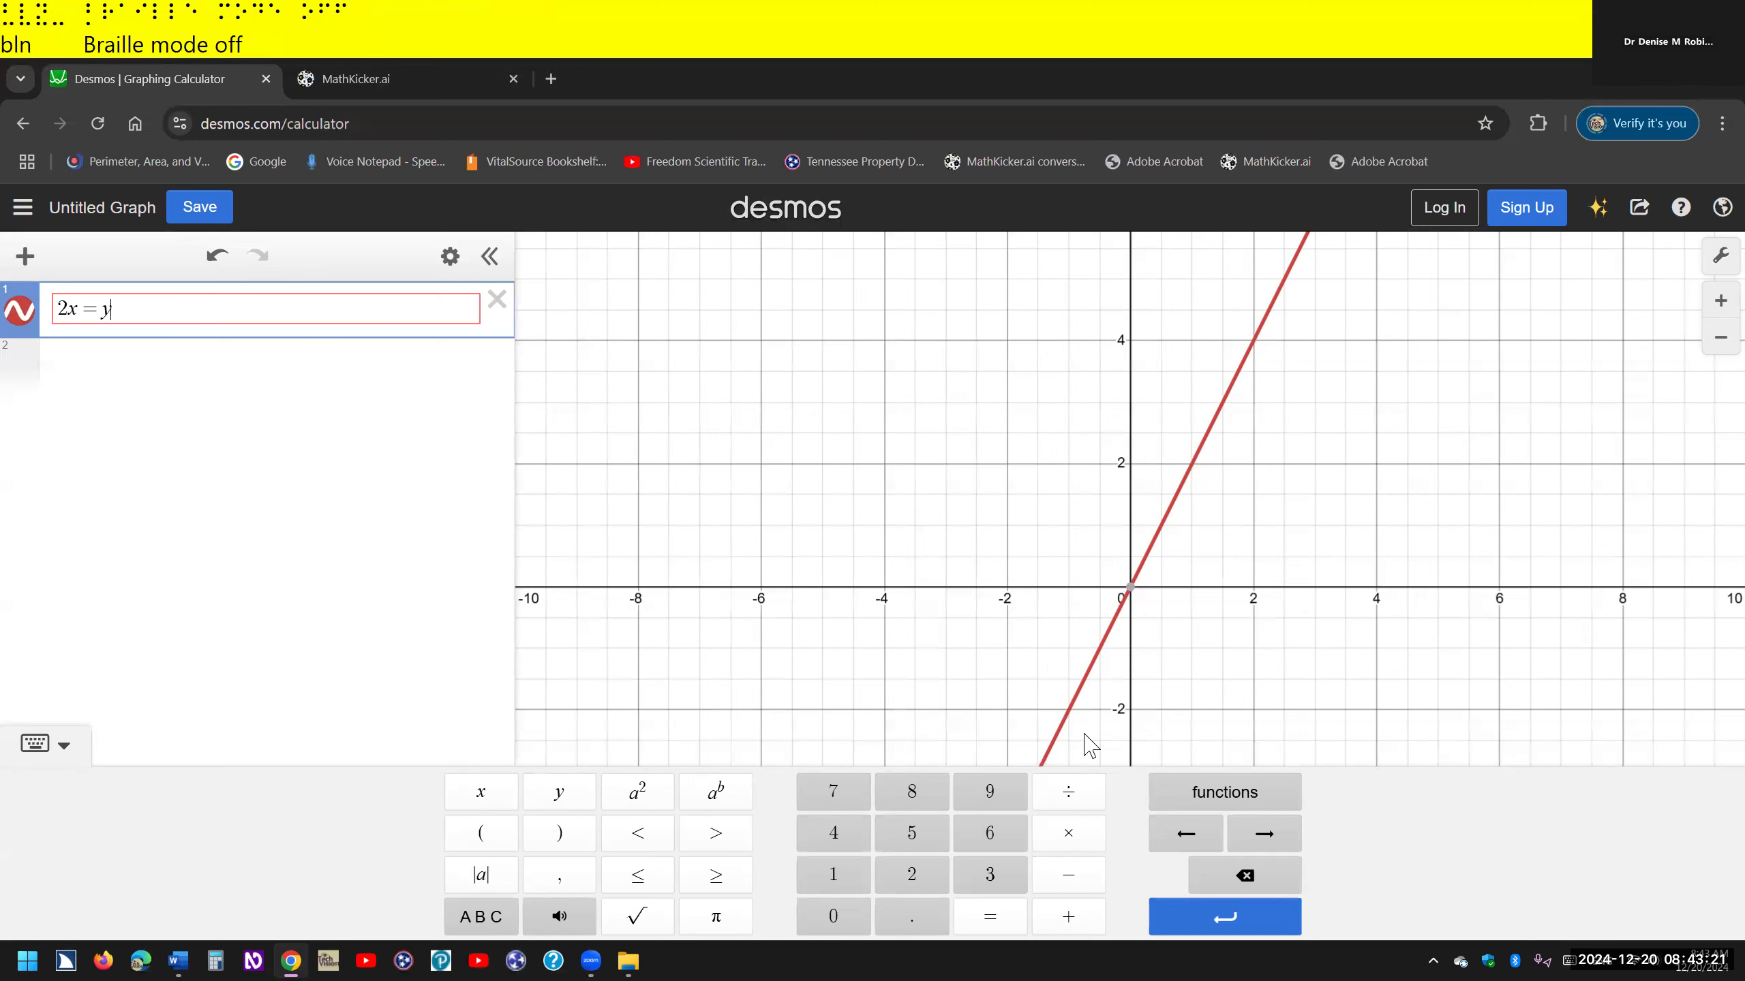
key(ctrl+alt+6)
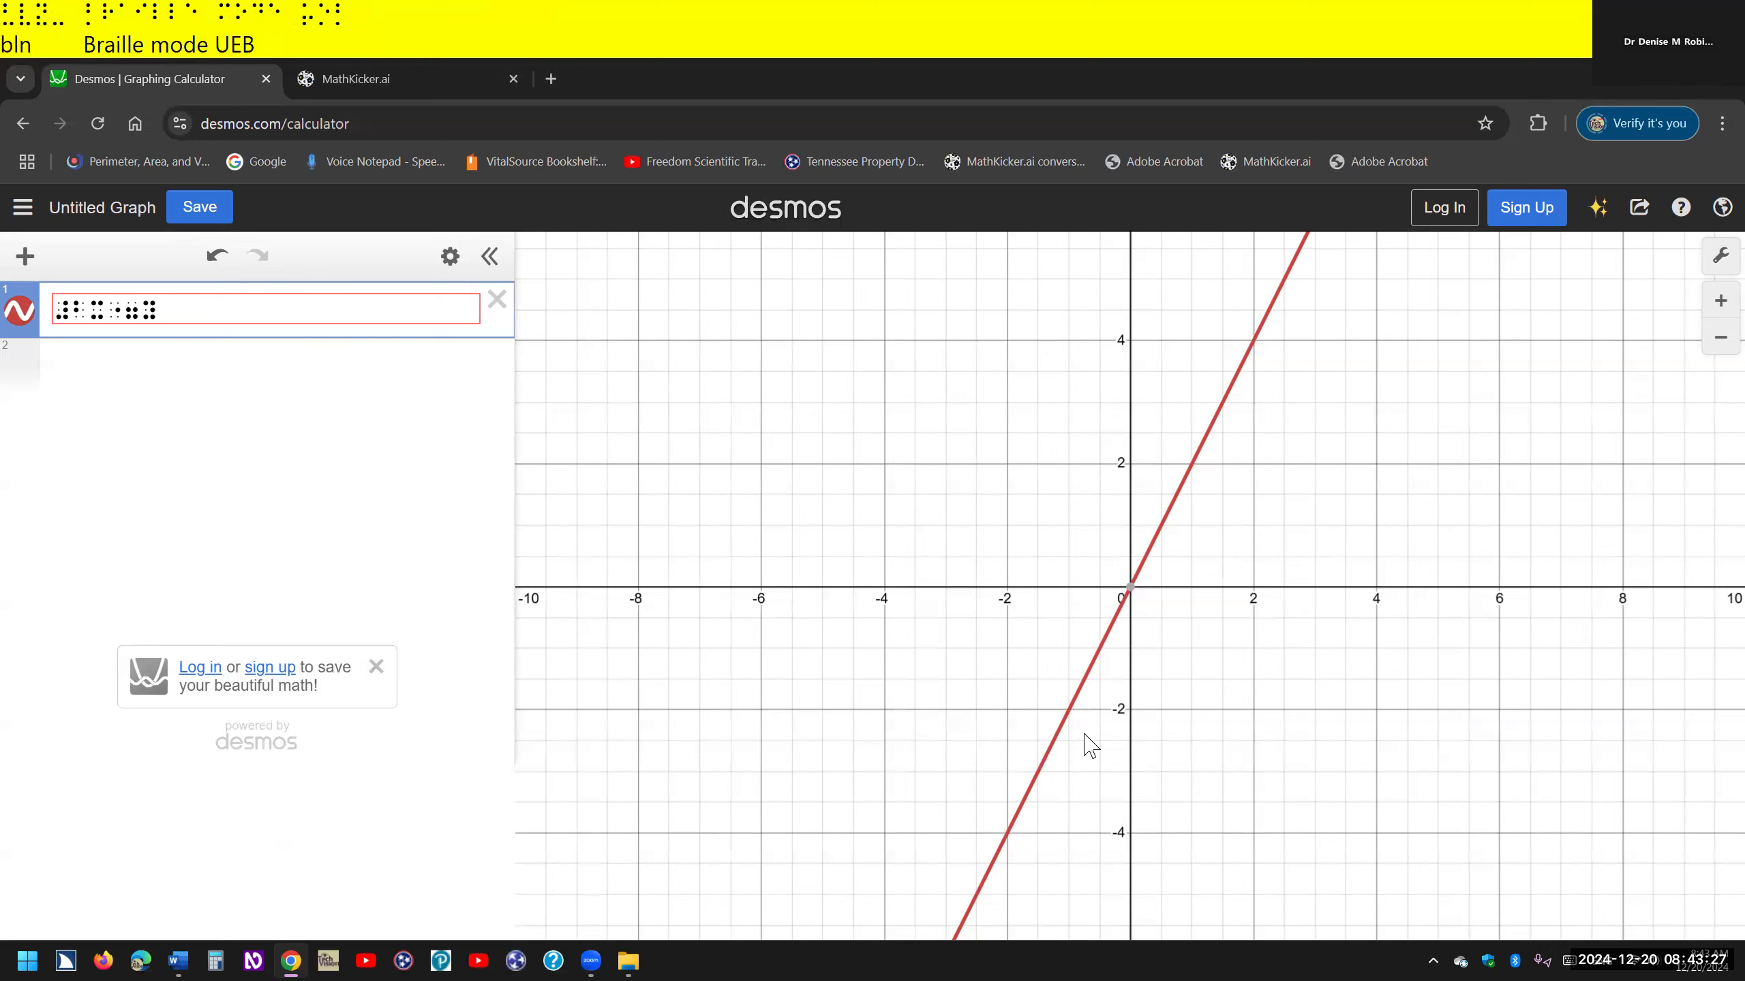
key(Tab)
key(ctrl)
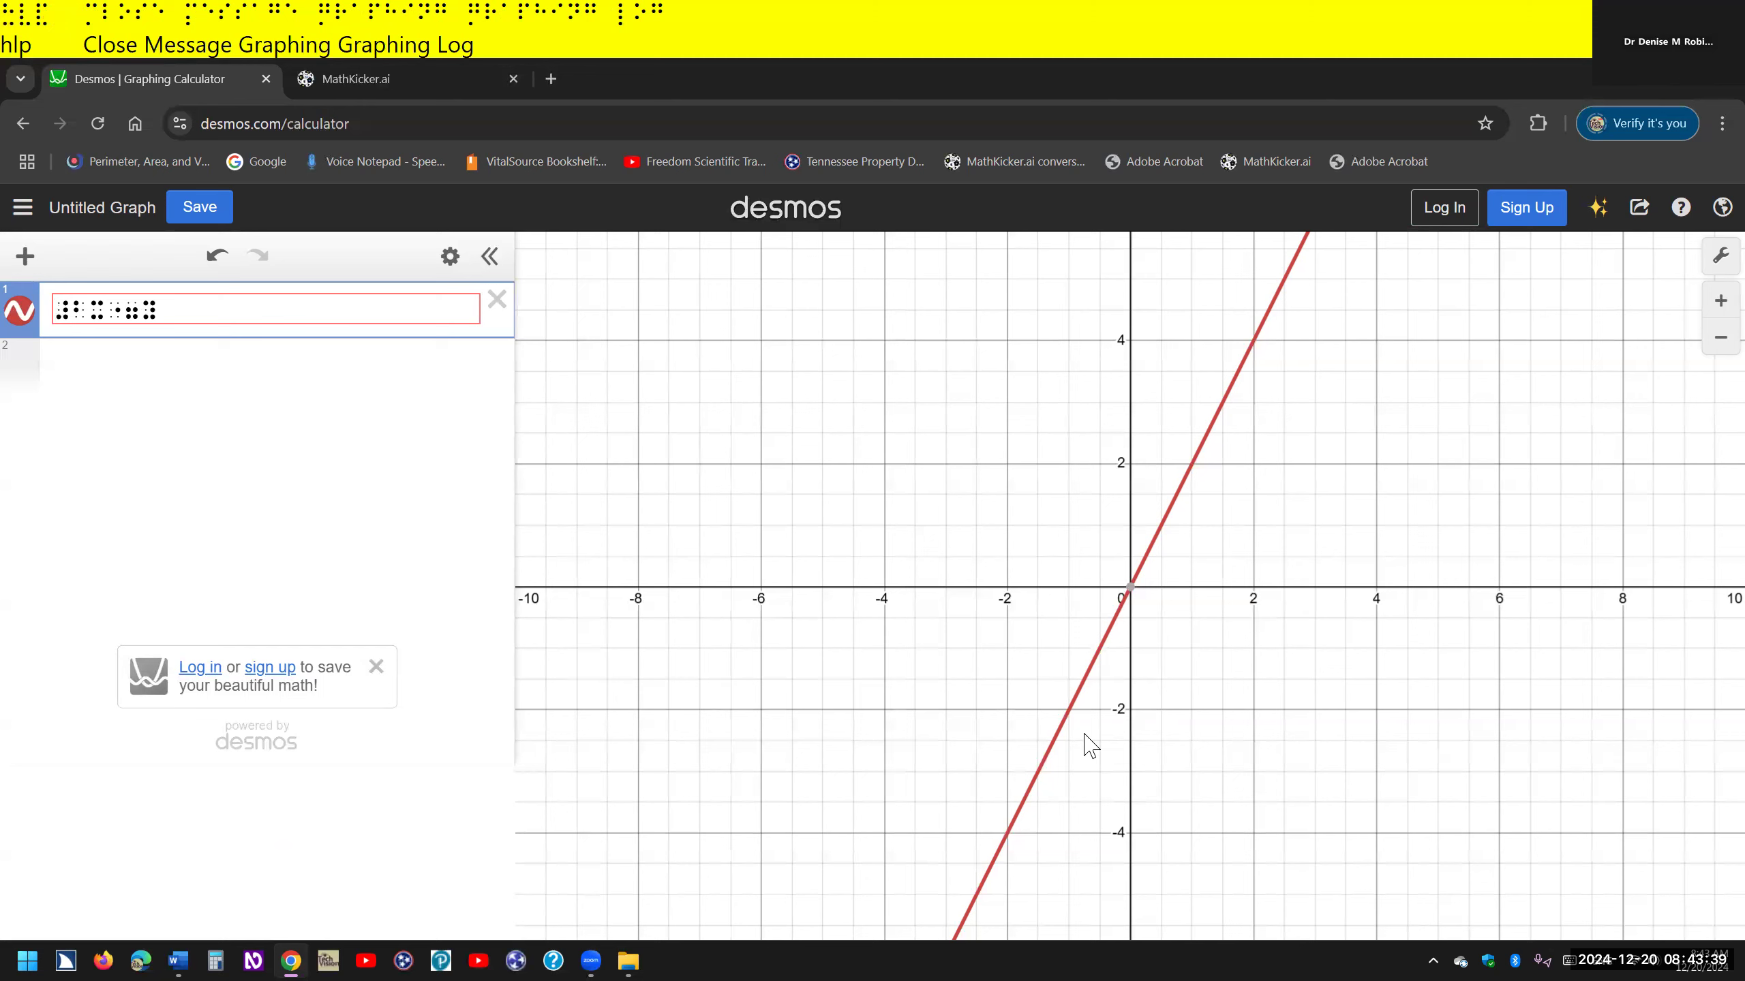
key(Escape)
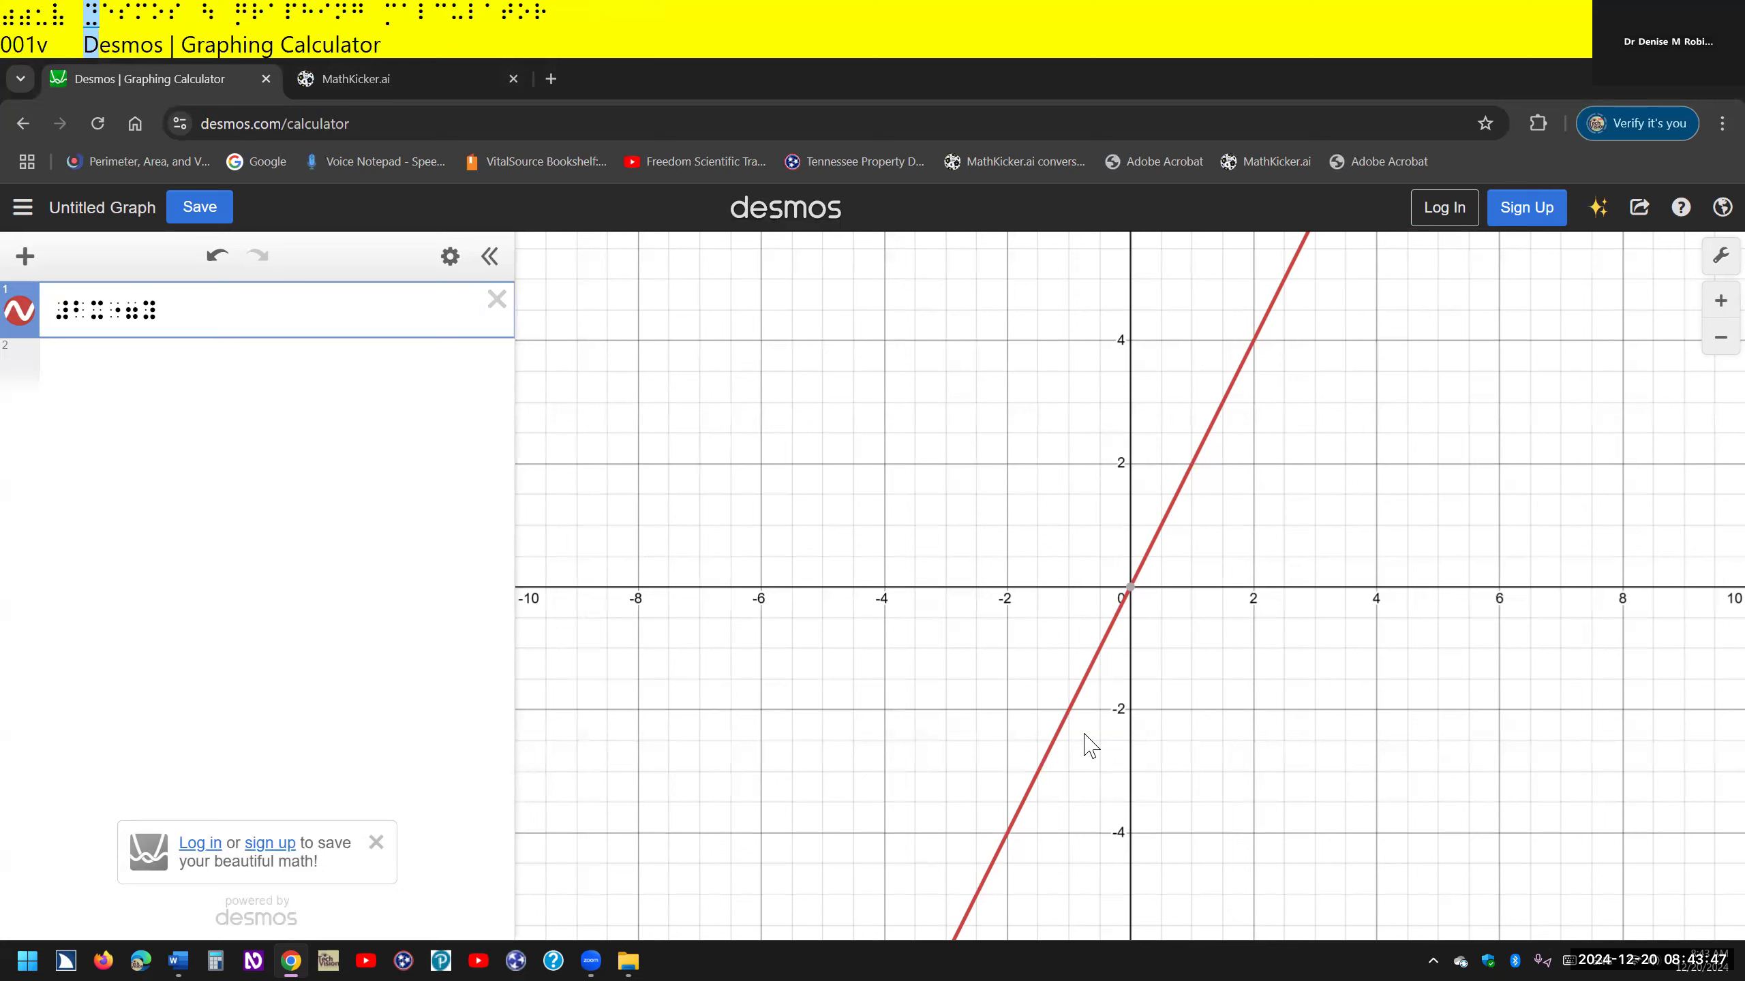
key(Tab)
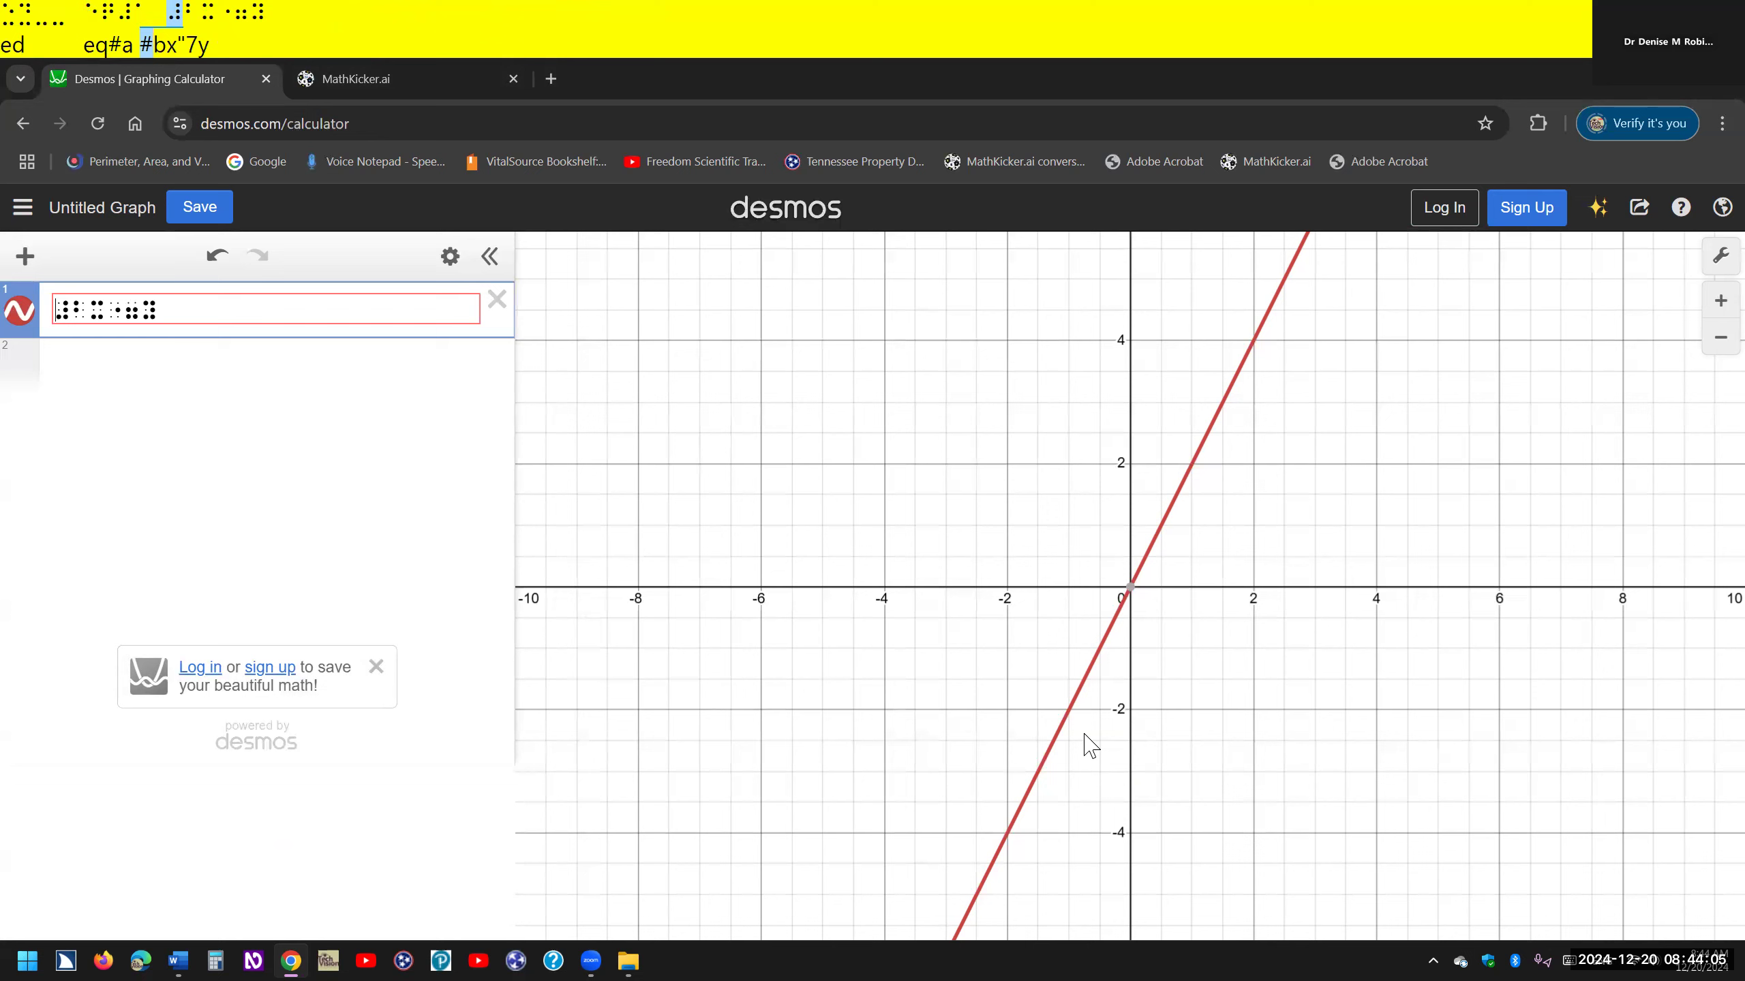
Turn off Braille Mode in the graph settings and close them
key(ctrl+alt+g)
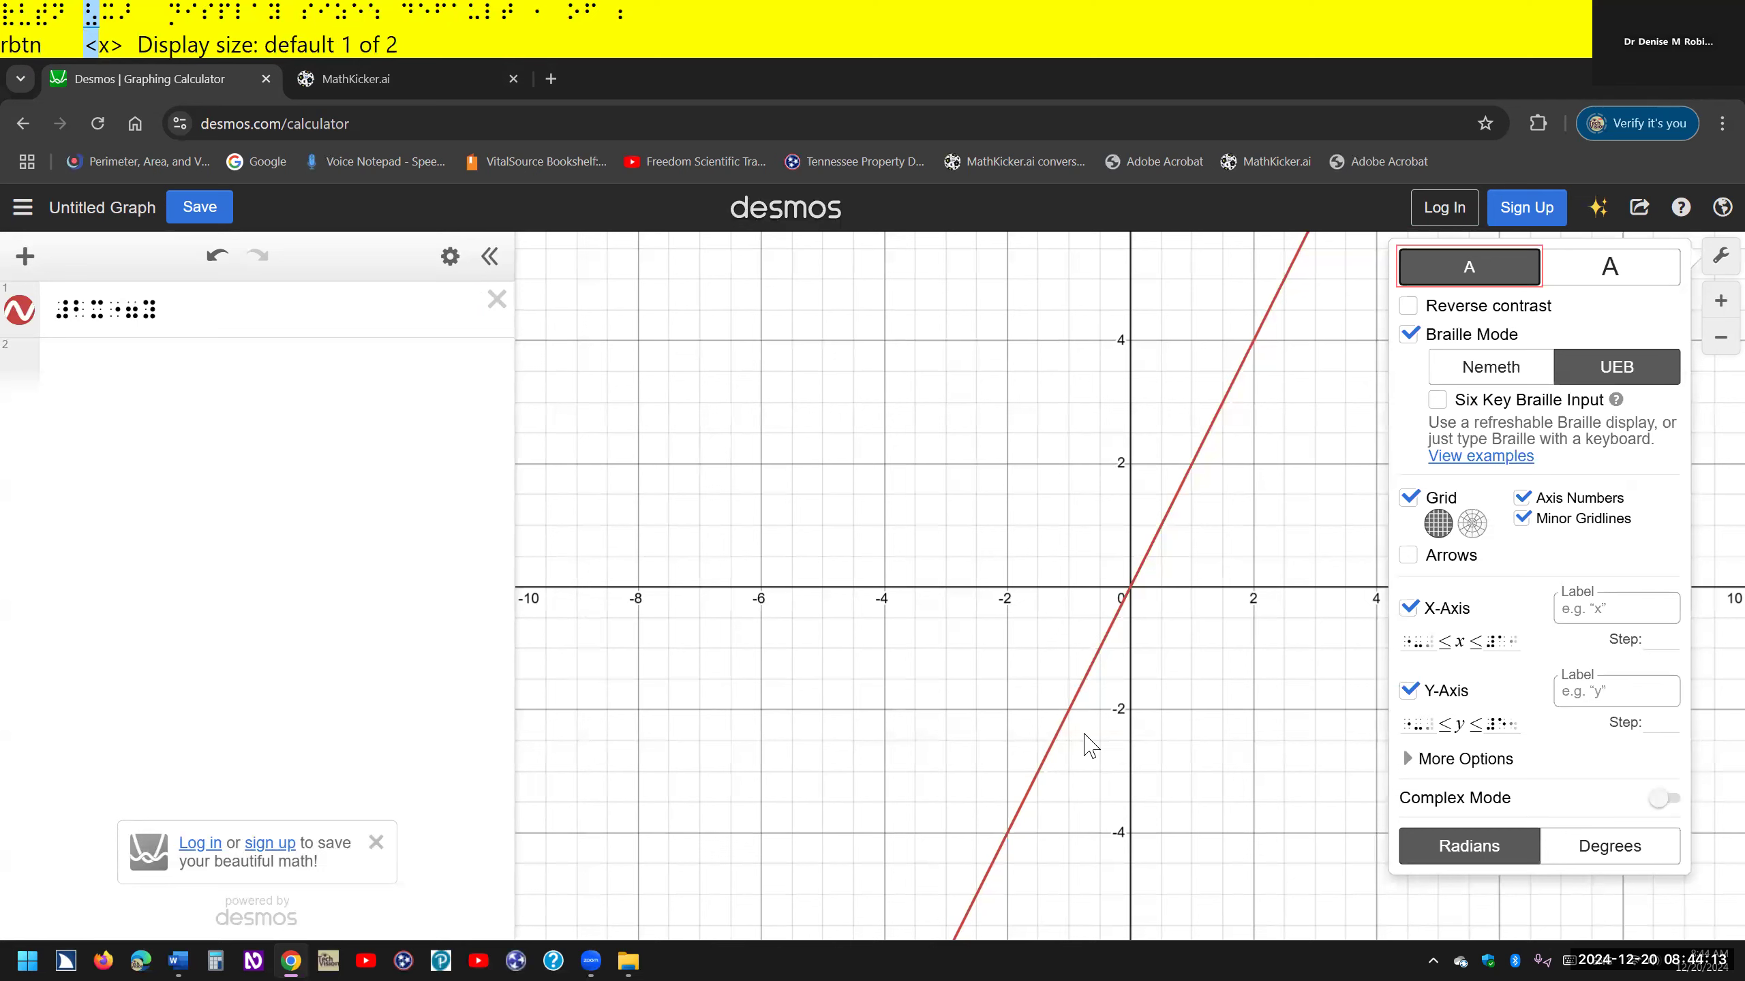
key(Tab)
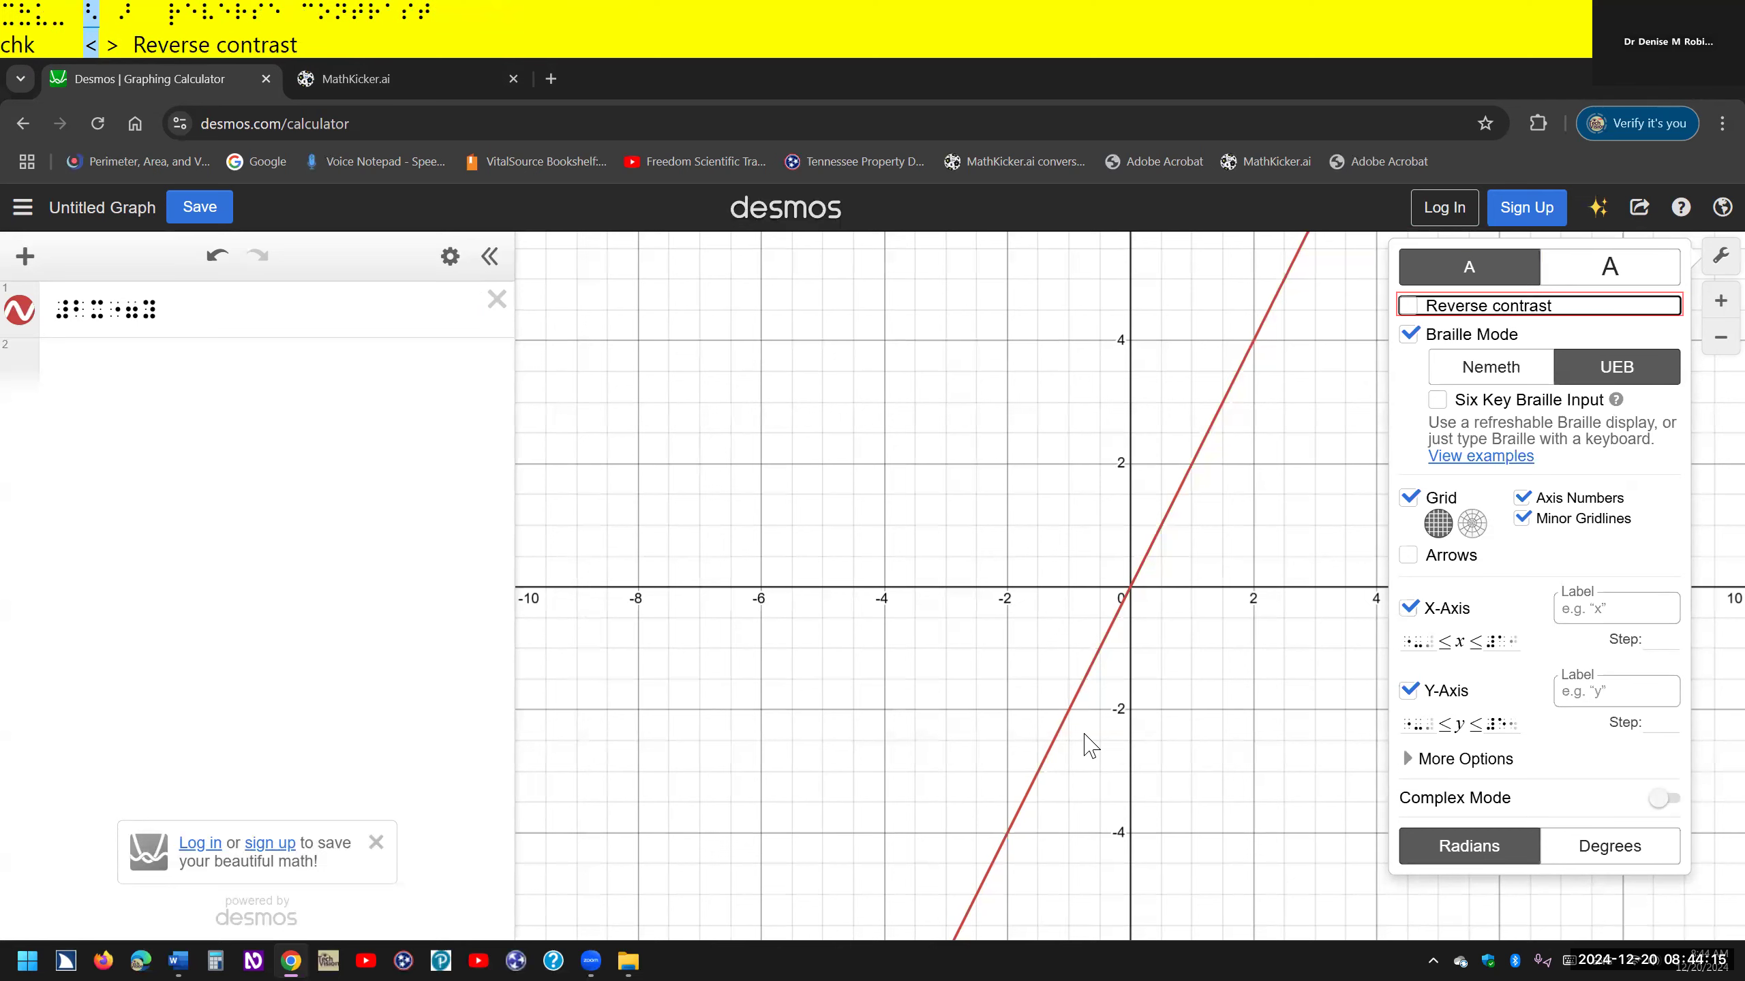
key(Tab)
key(space)
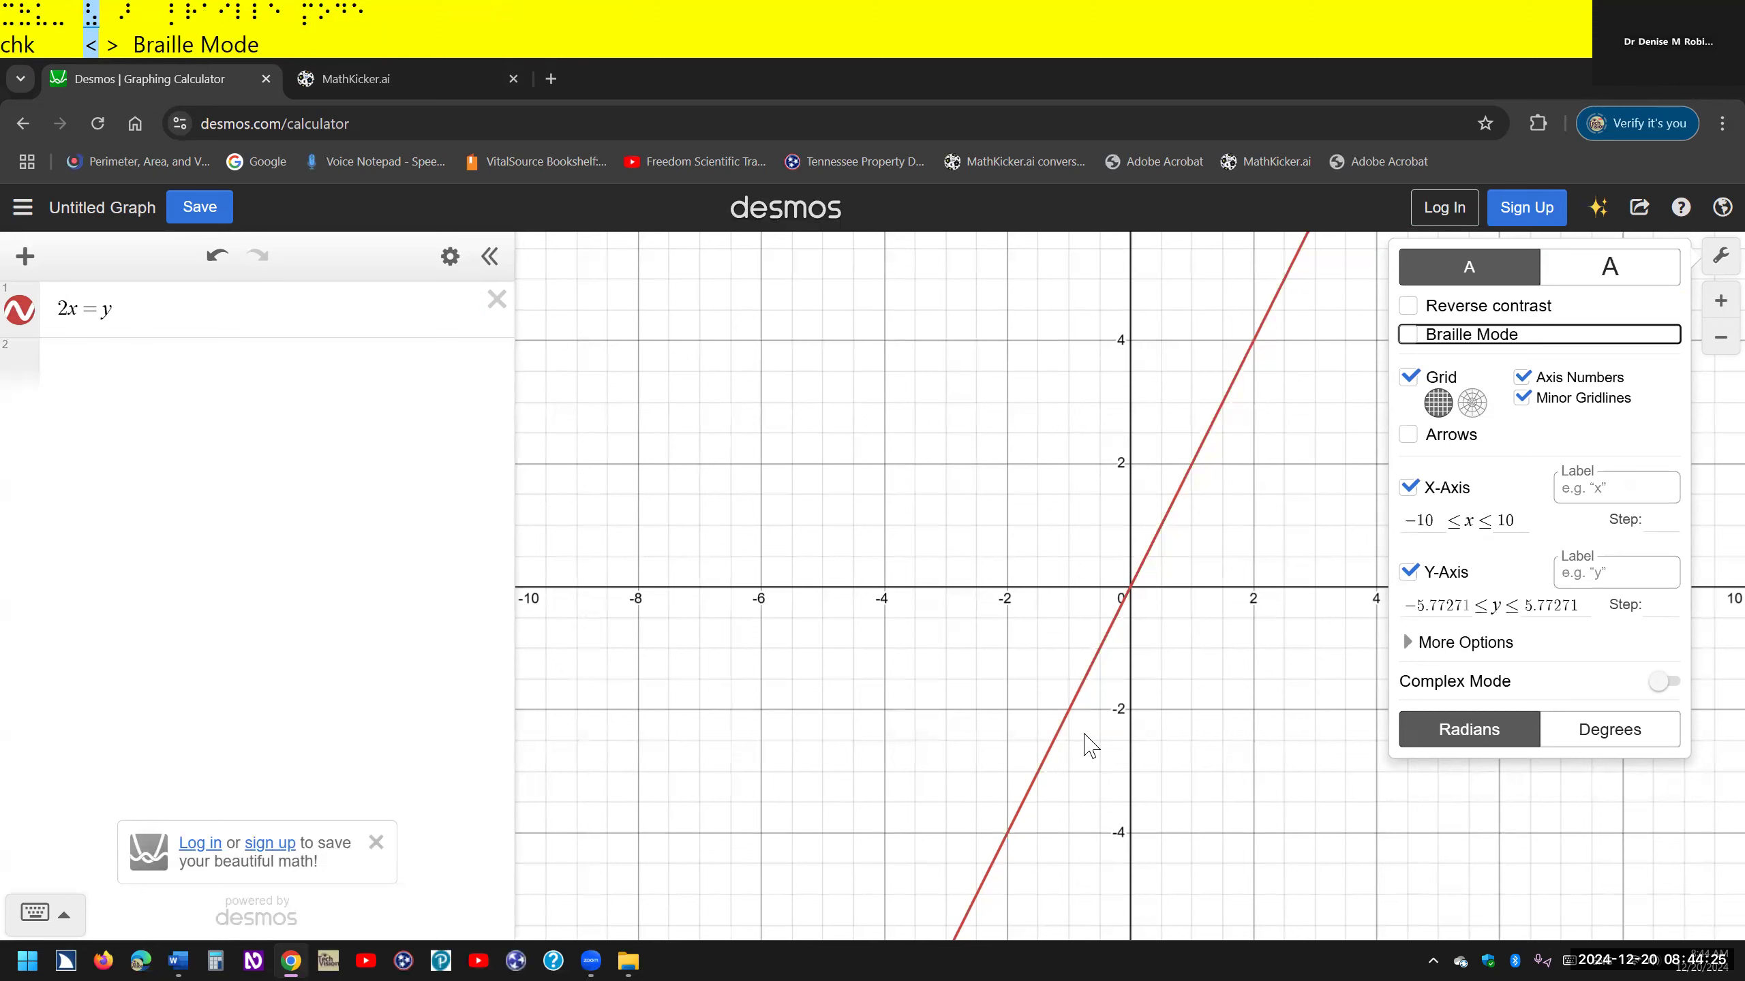
key(Escape)
key(ctrl)
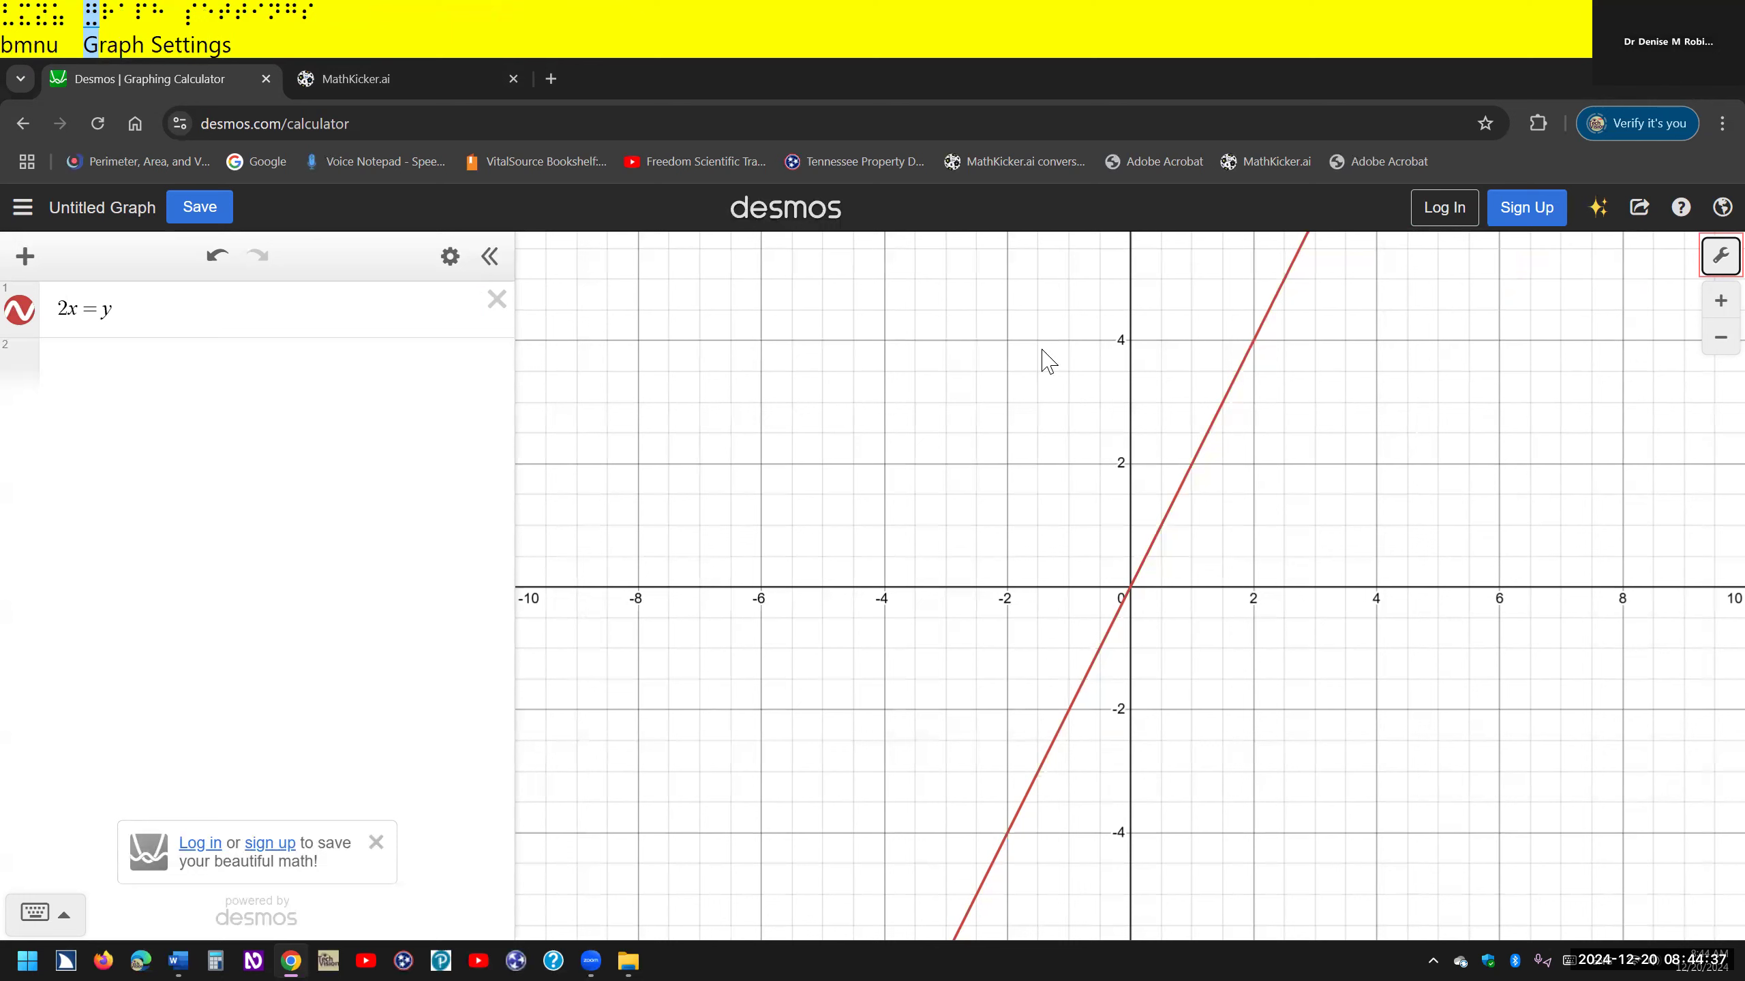
Jump to the Expression 1 edit field using the JAWS list of form fields
key(Insert+F5)
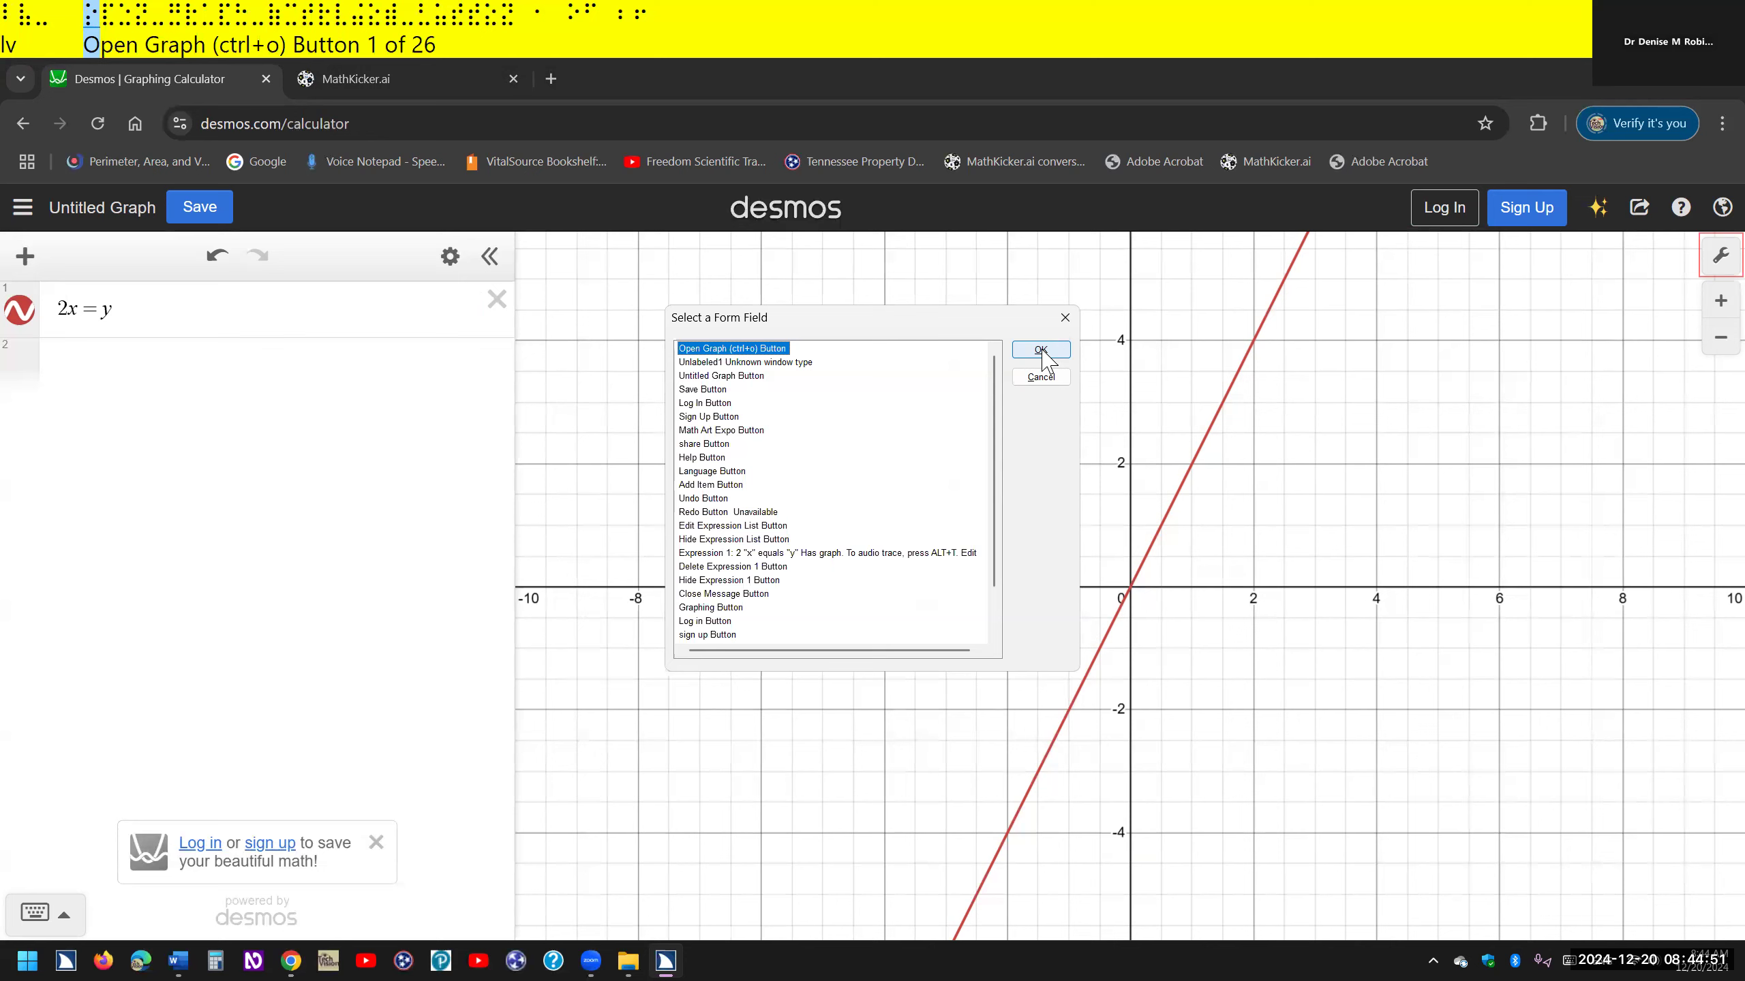
key(e)
key(e)
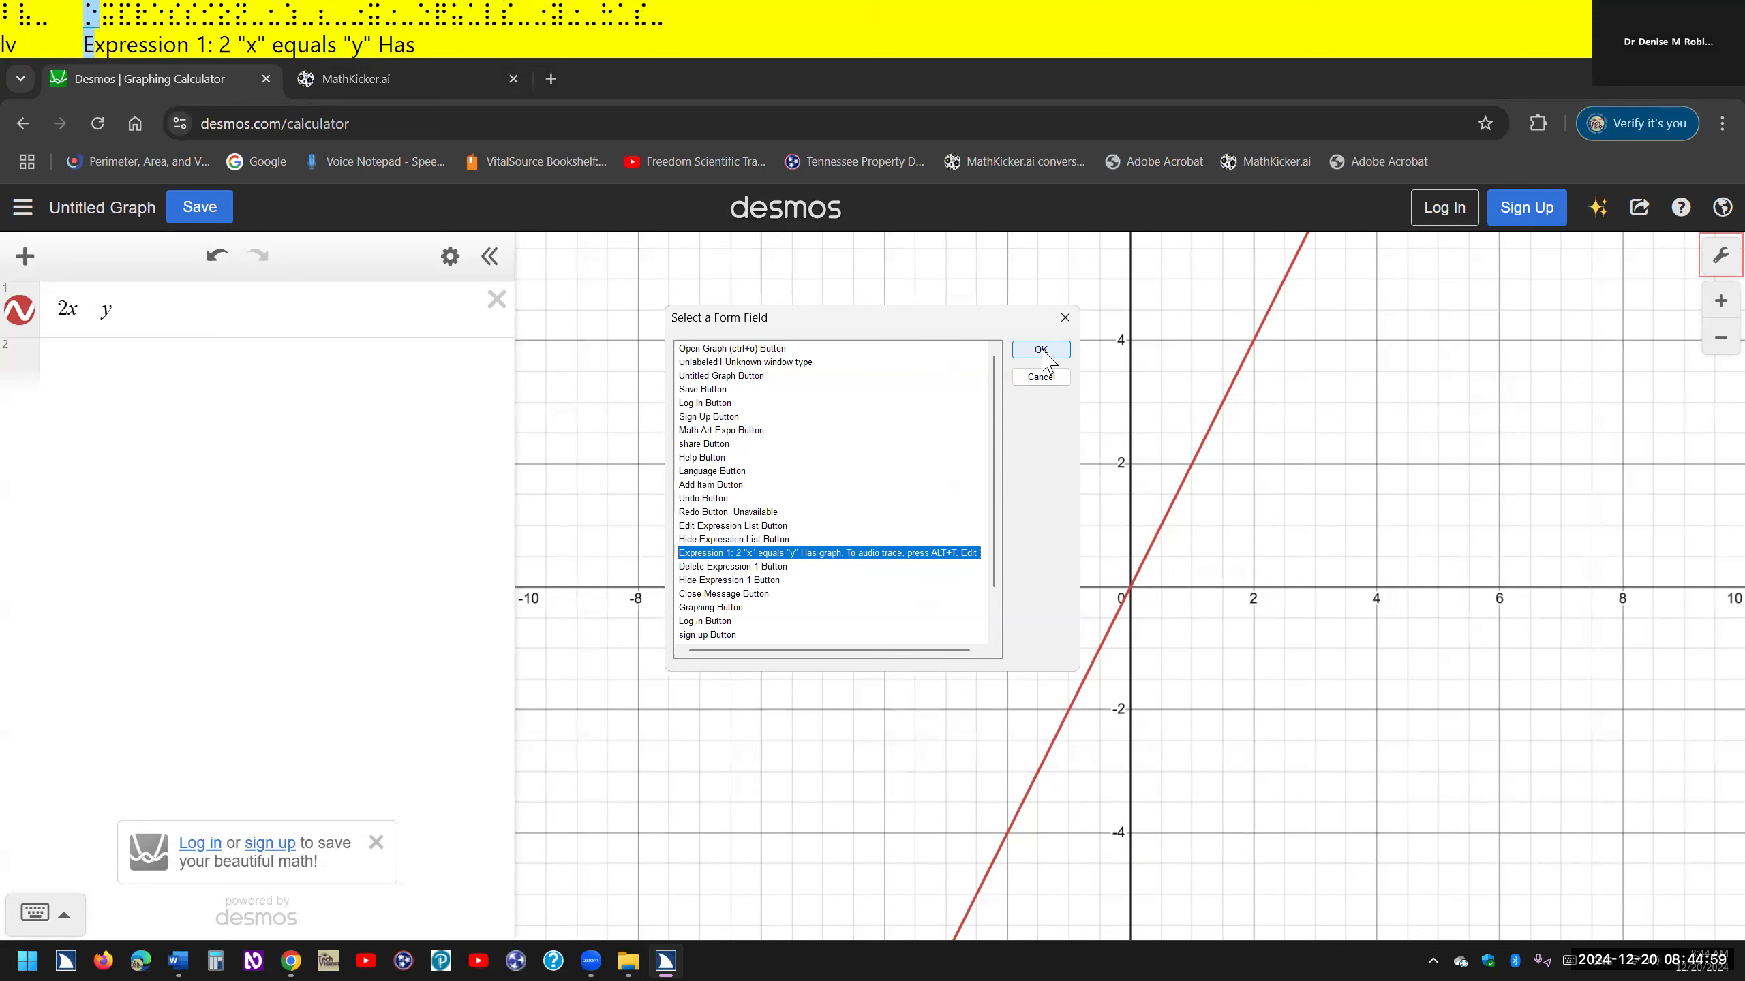
key(Return)
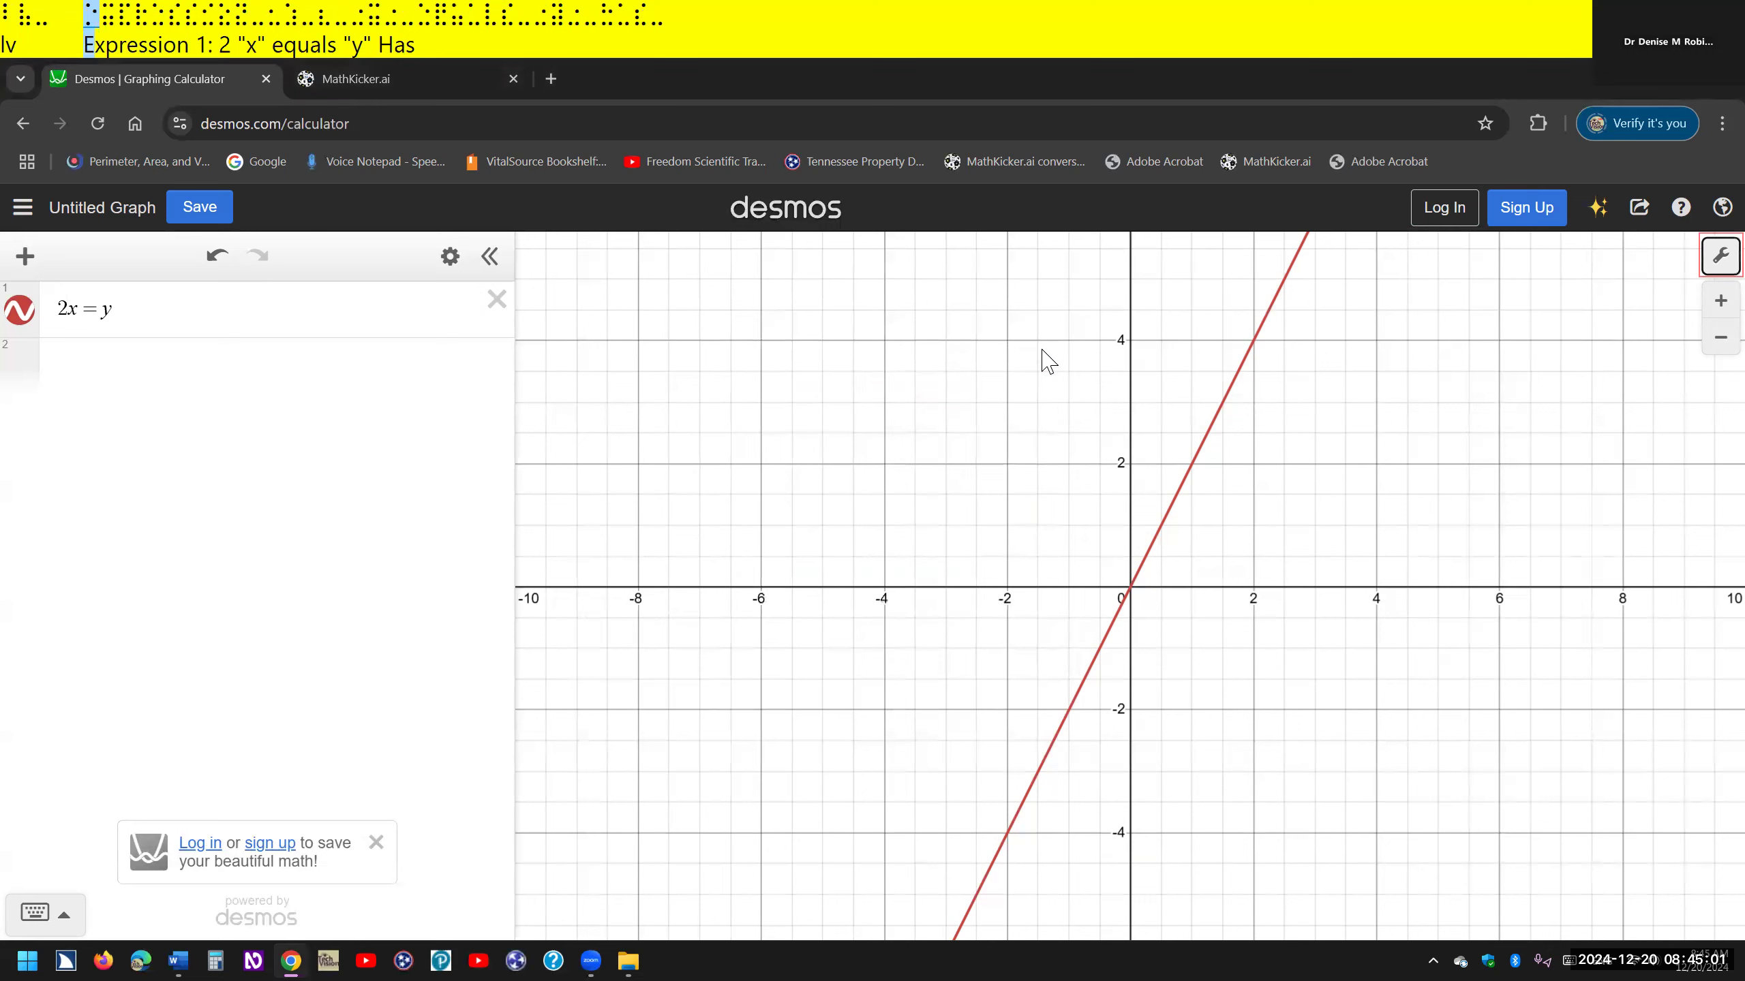